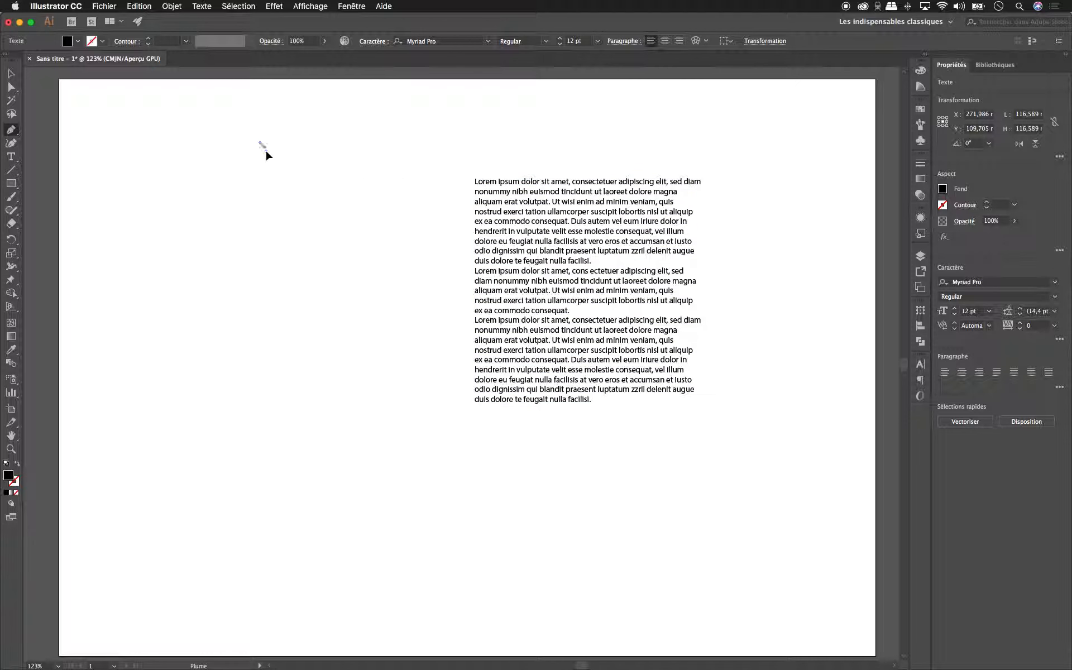
Draw a closed black shape about 90 × 138 mm beside the text with the Pen tool, giving its text-facing edge angles and a rounded bulge
click(305, 228)
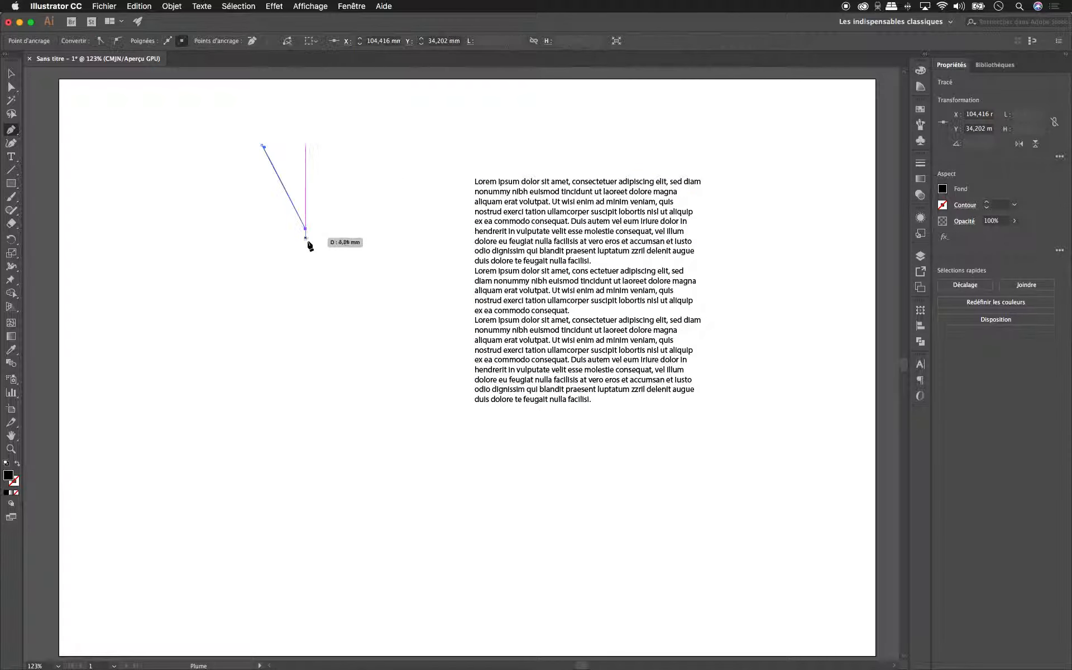
click(284, 276)
drag(329, 299, 314, 373)
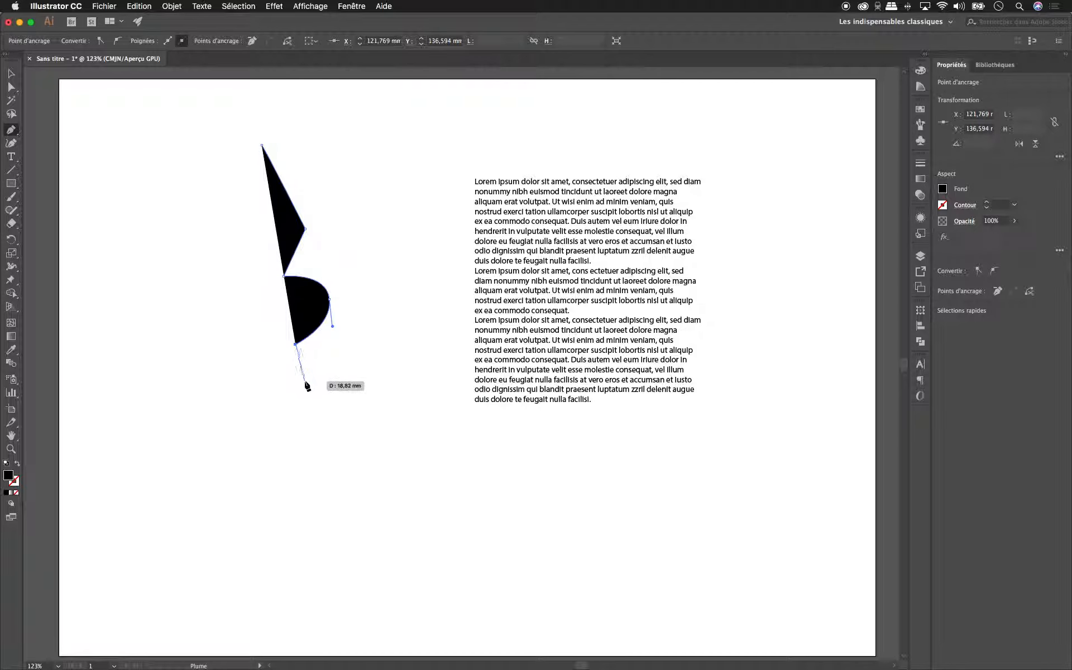
drag(305, 387, 364, 391)
click(363, 386)
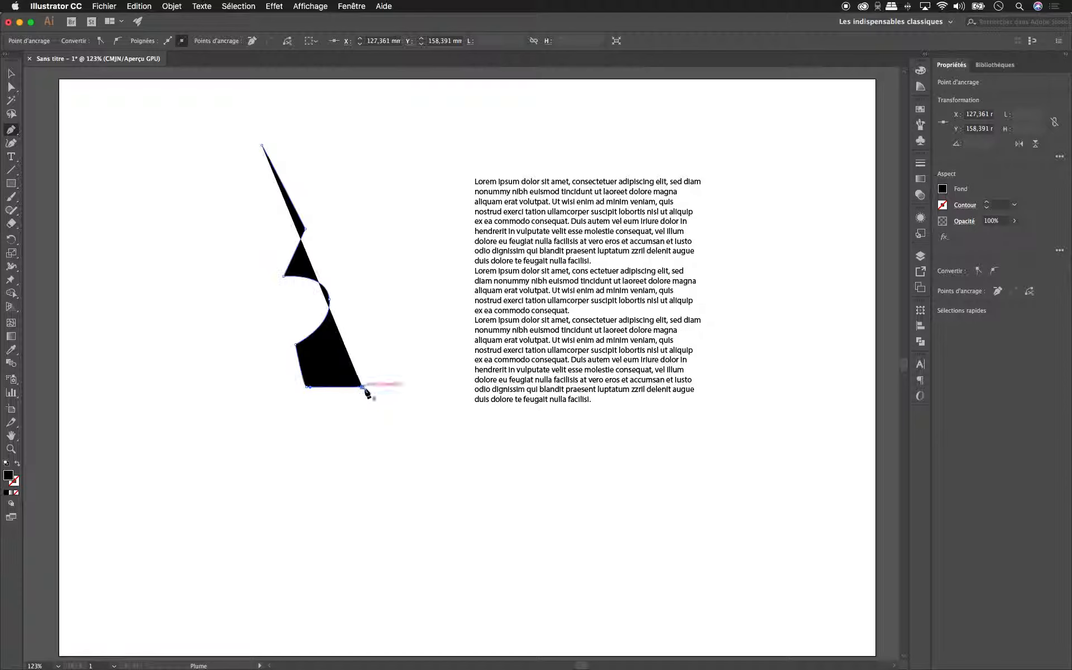
click(362, 413)
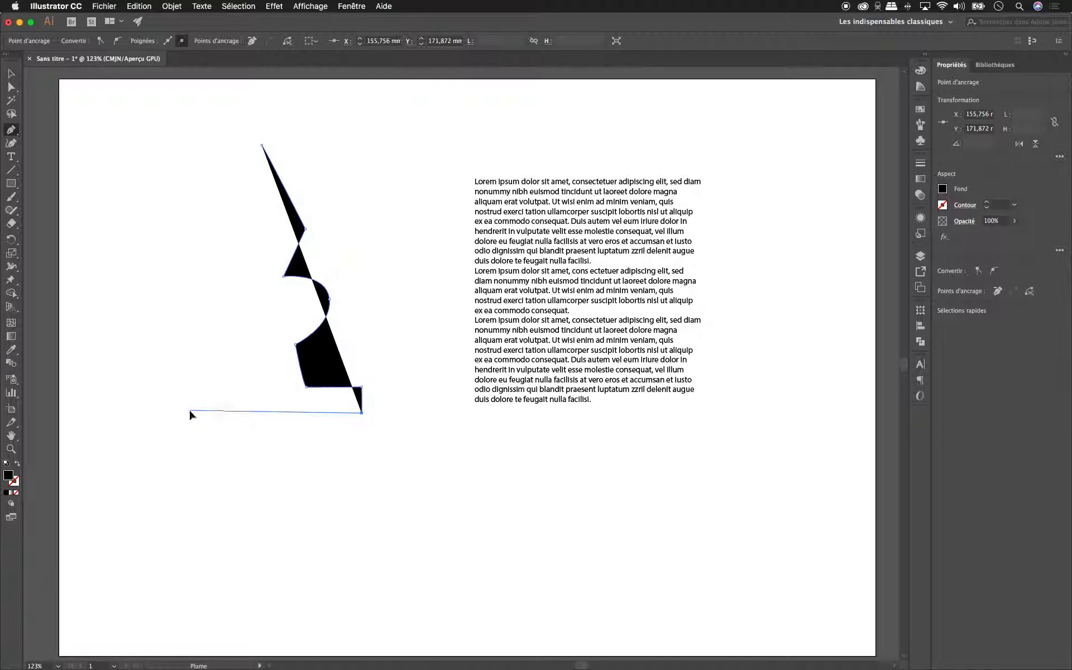
click(189, 411)
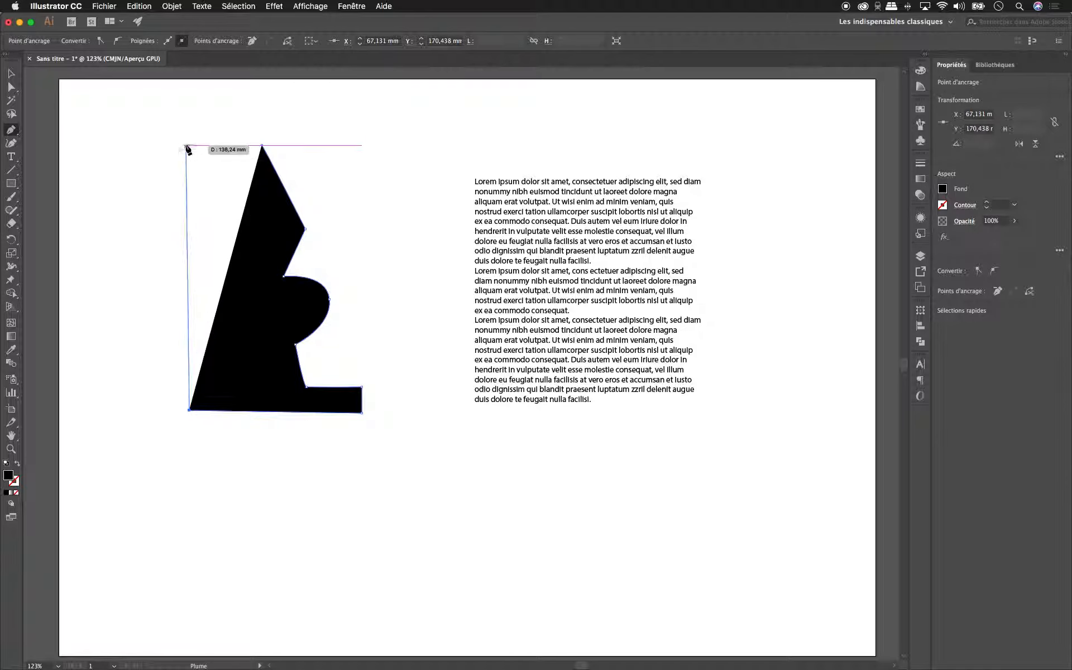
click(185, 146)
click(263, 146)
Move the text block onto the black shape so that its left part overlaps the shape's irregular edge
click(11, 73)
click(556, 239)
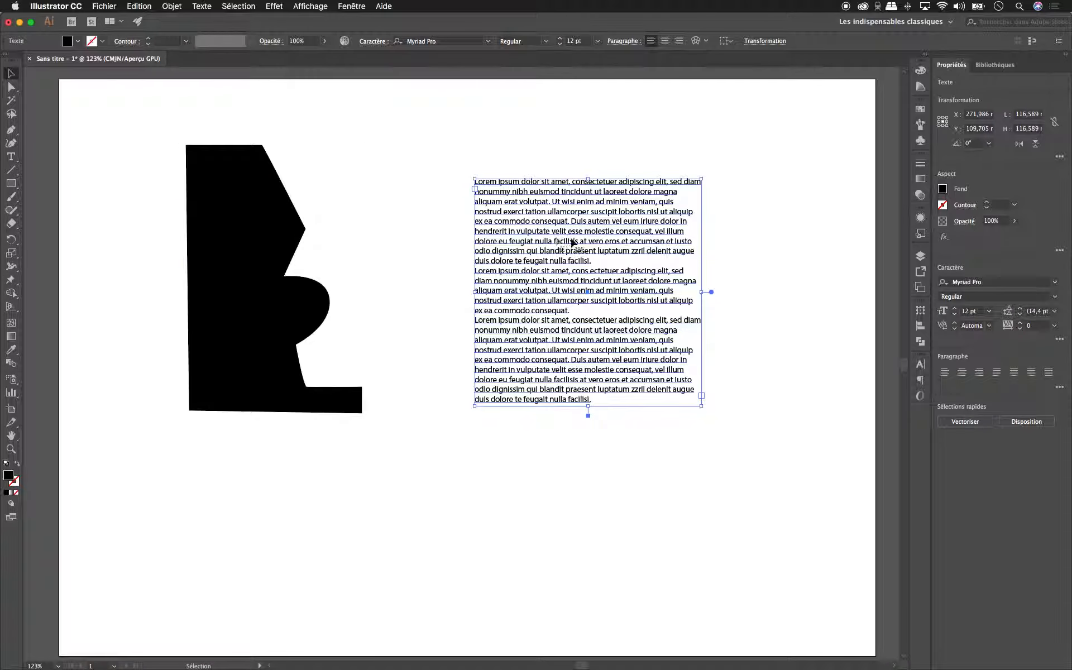
drag(545, 257, 458, 242)
click(251, 268)
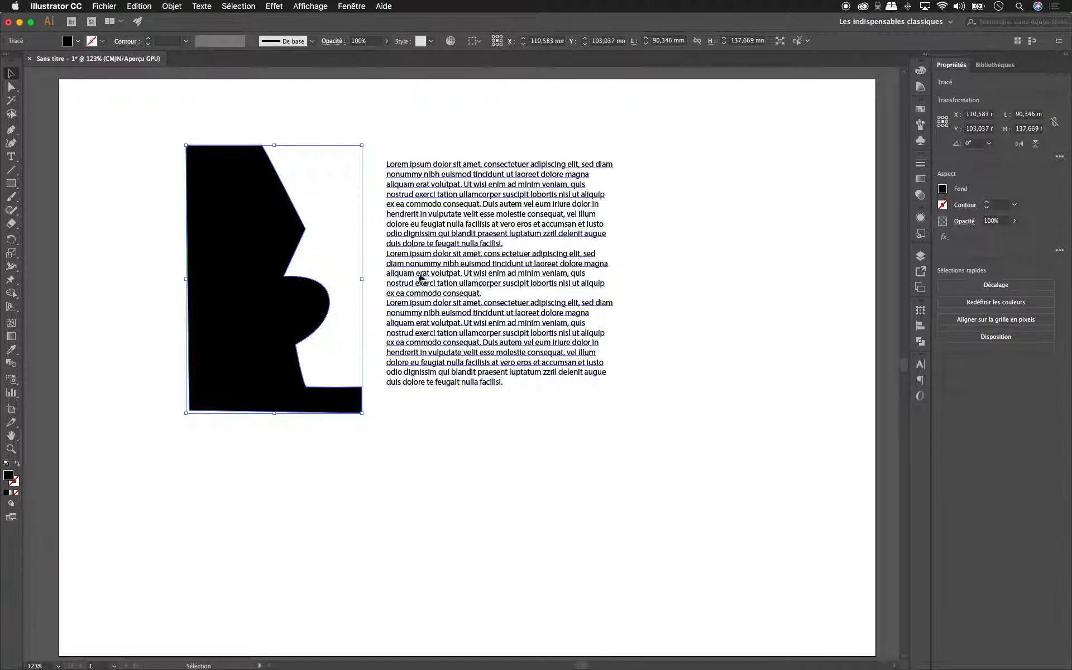
drag(492, 266, 349, 269)
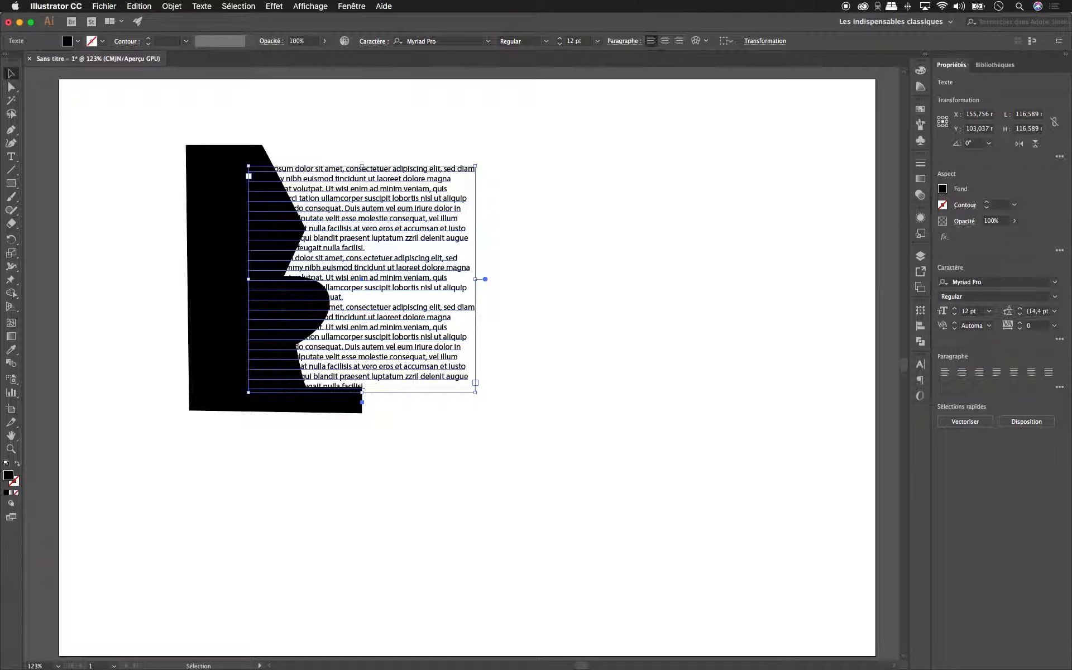
Examine the stacking order of the shape path and the text block within Calque 1
click(921, 257)
click(811, 269)
click(855, 281)
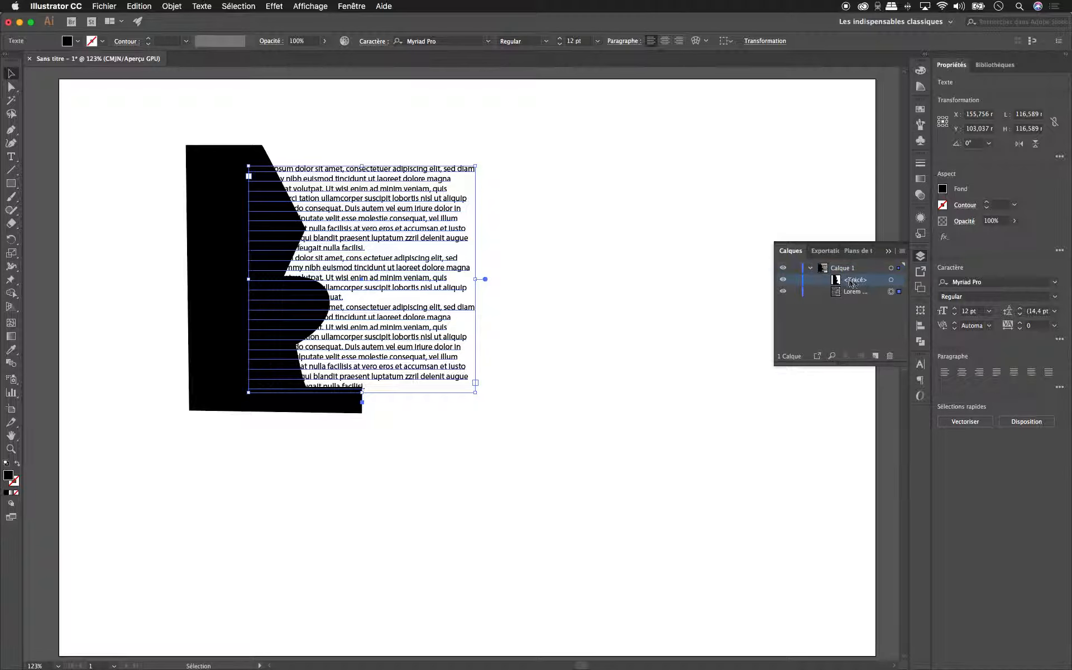
click(849, 295)
click(857, 281)
click(852, 292)
click(855, 280)
click(852, 295)
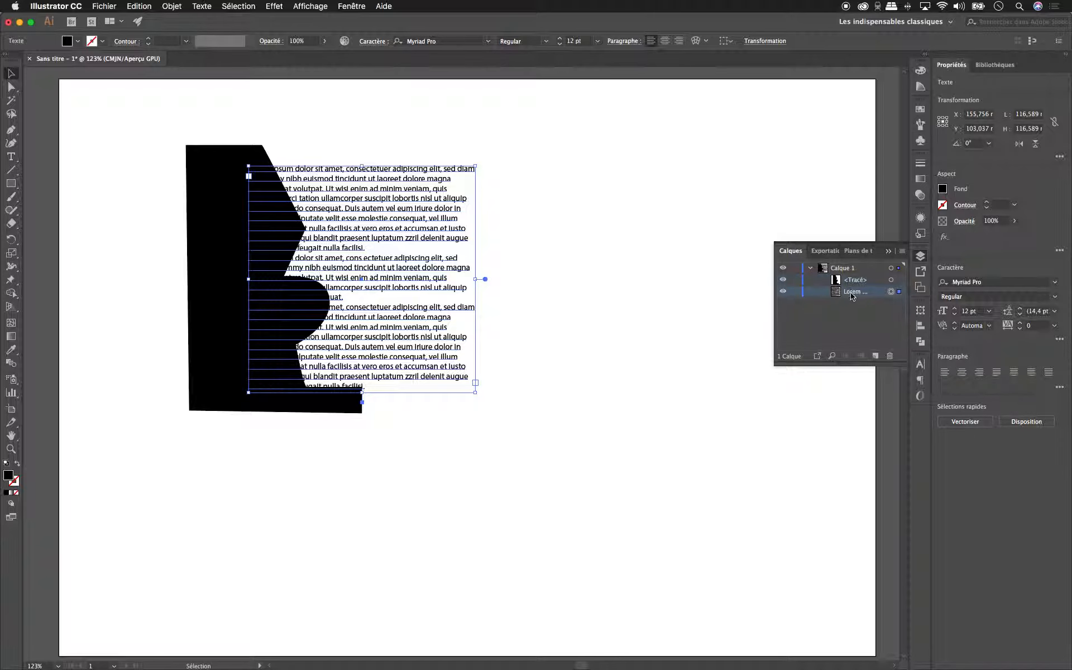
Shift the text block slightly to the right over the black shape and deselect it
click(638, 290)
click(356, 261)
drag(361, 269, 387, 271)
click(339, 123)
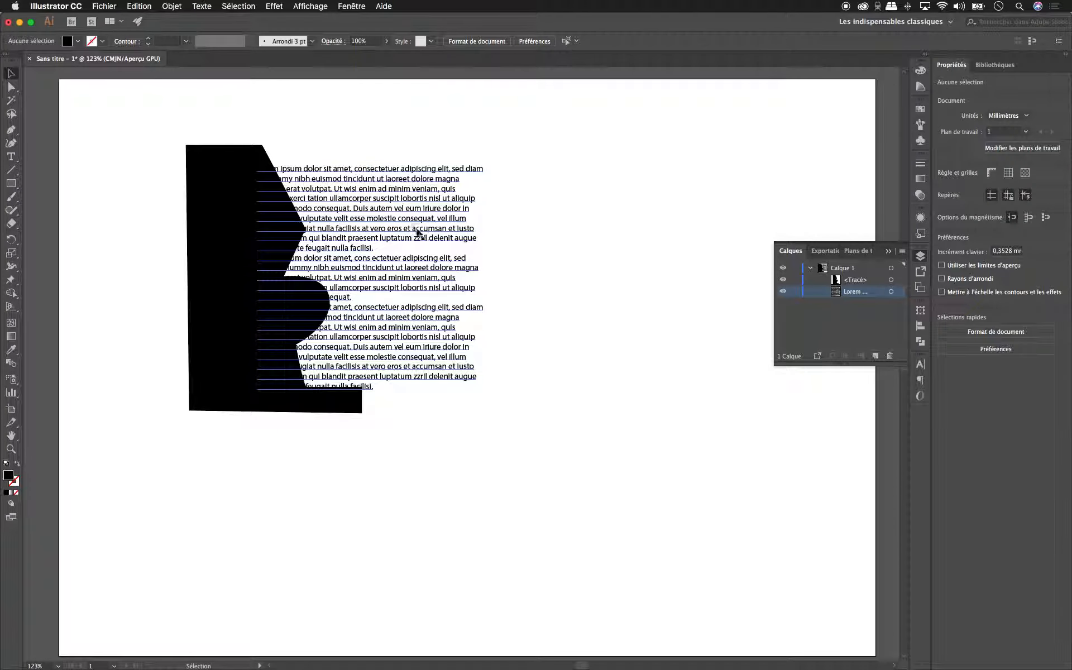
drag(338, 110, 156, 316)
scroll(156, 317, down, 1)
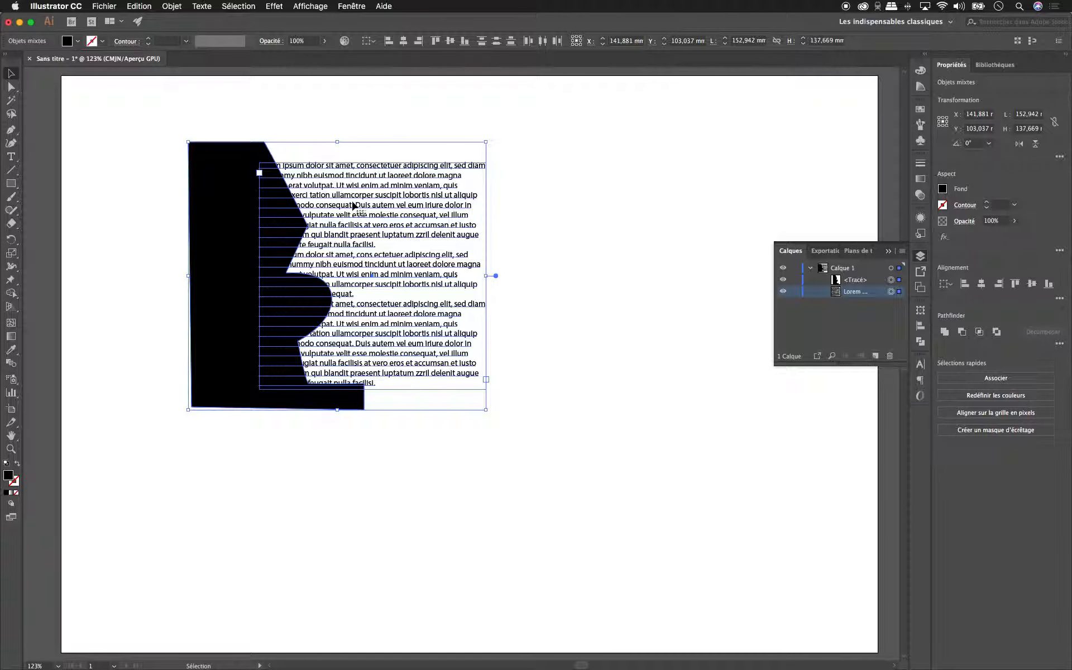
click(202, 6)
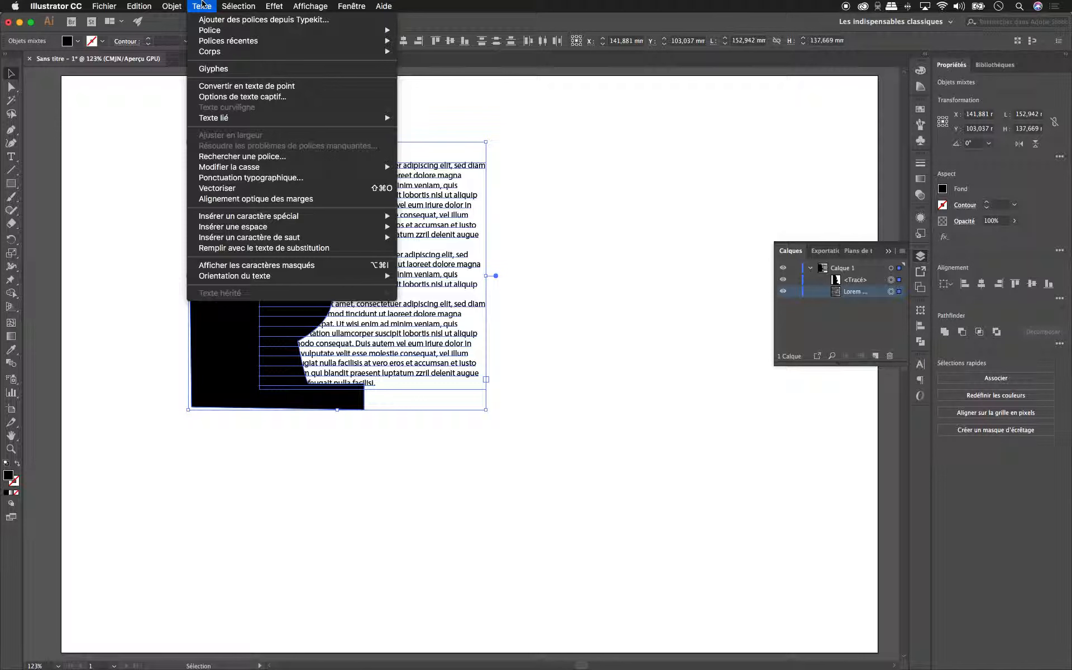
mouse_move(172, 5)
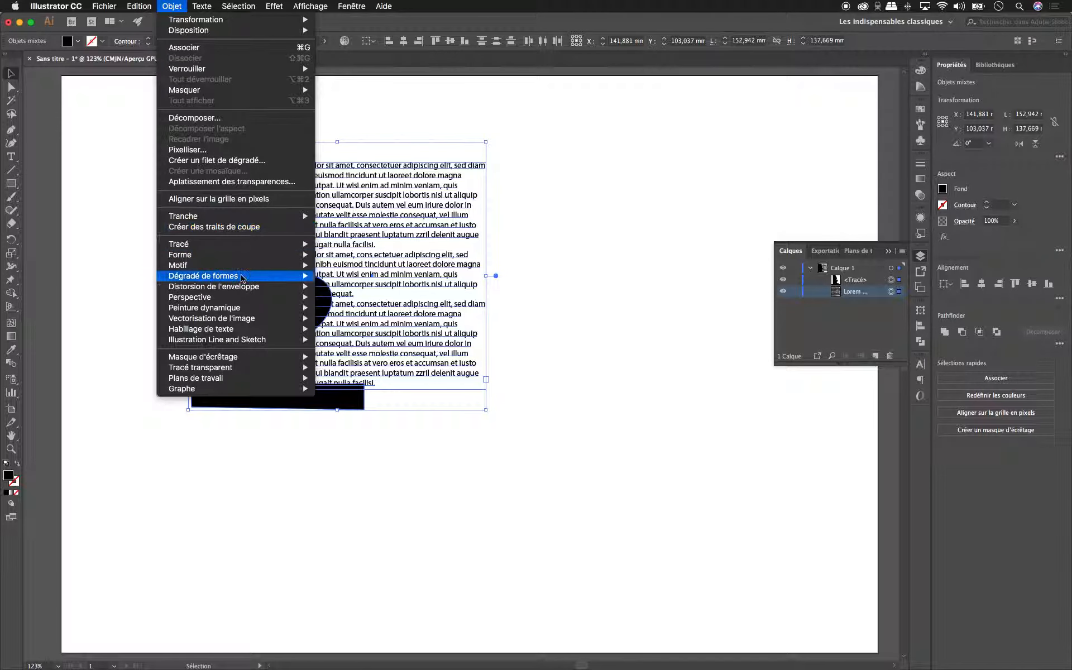
mouse_move(251, 321)
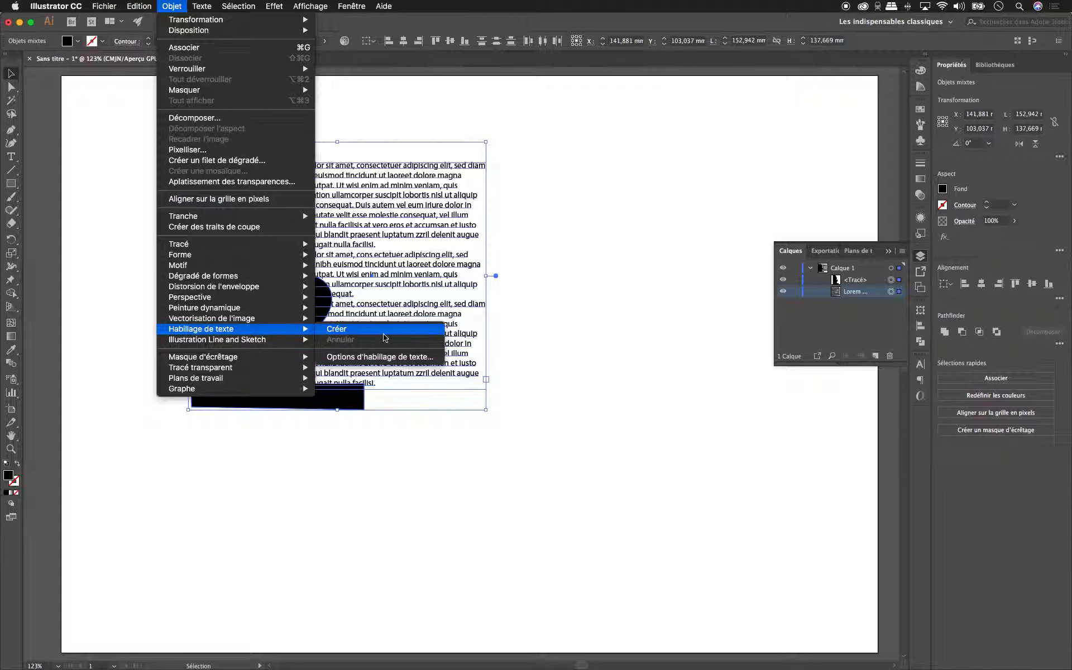
click(398, 330)
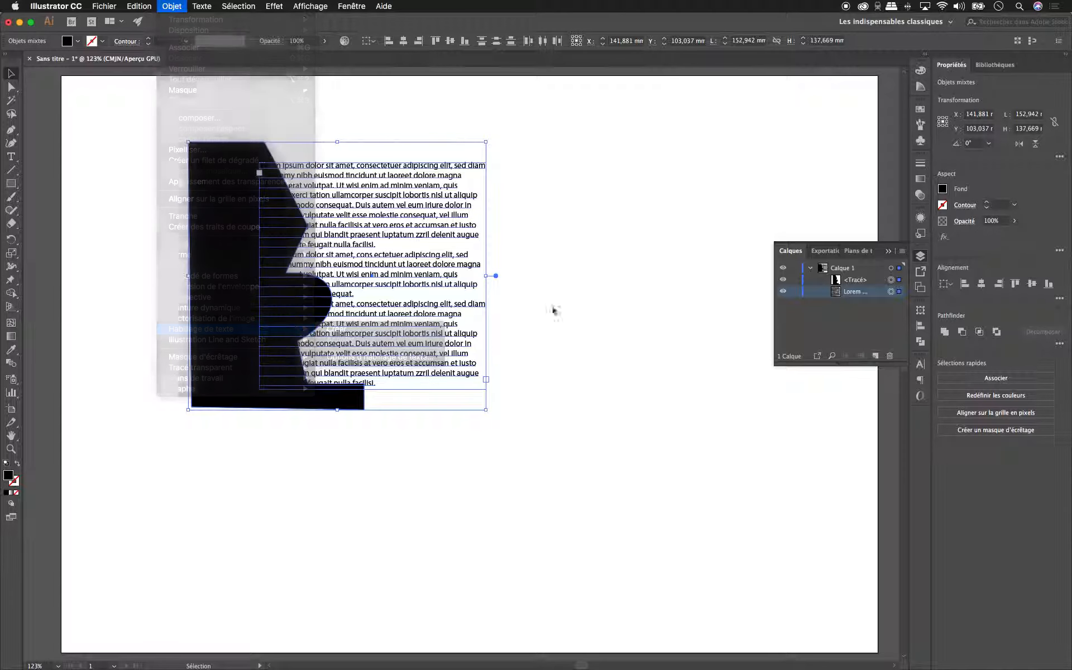
Move the text block right until it only overlaps the shape's foot, and create a text wrap on both objects together
click(307, 172)
drag(307, 172, 392, 174)
click(285, 221)
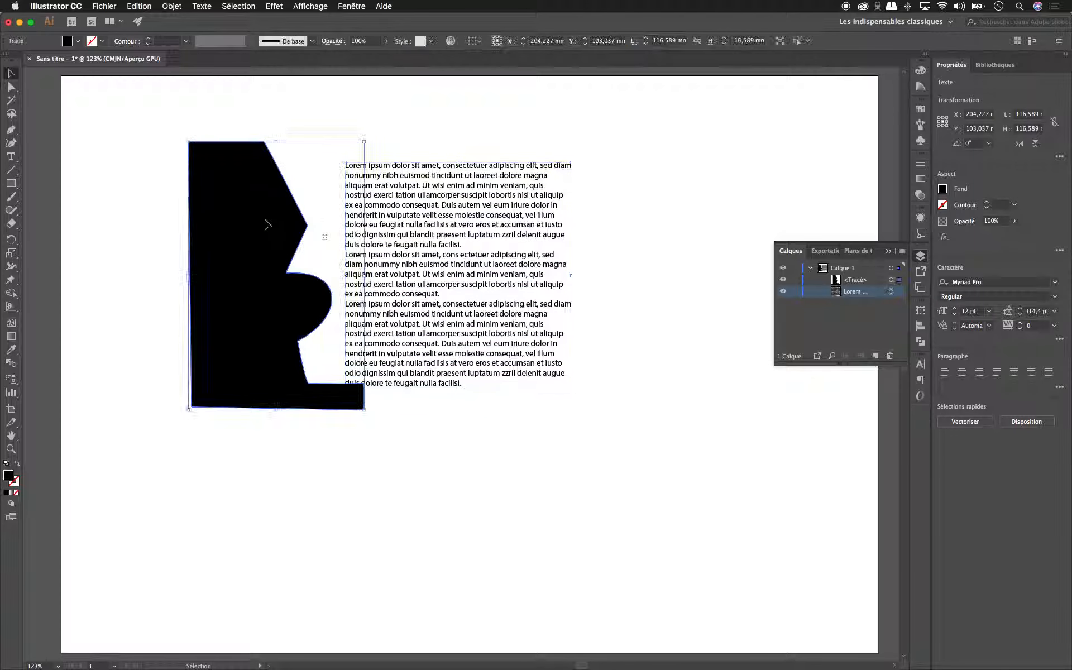
shift+click(400, 235)
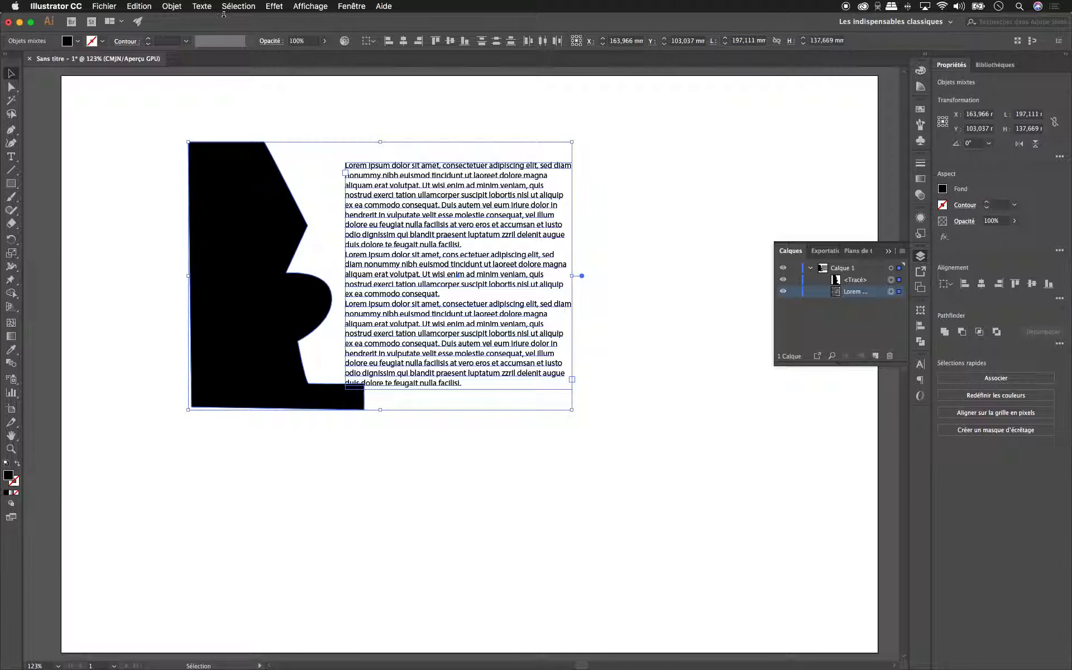
click(171, 6)
mouse_move(228, 280)
mouse_move(233, 302)
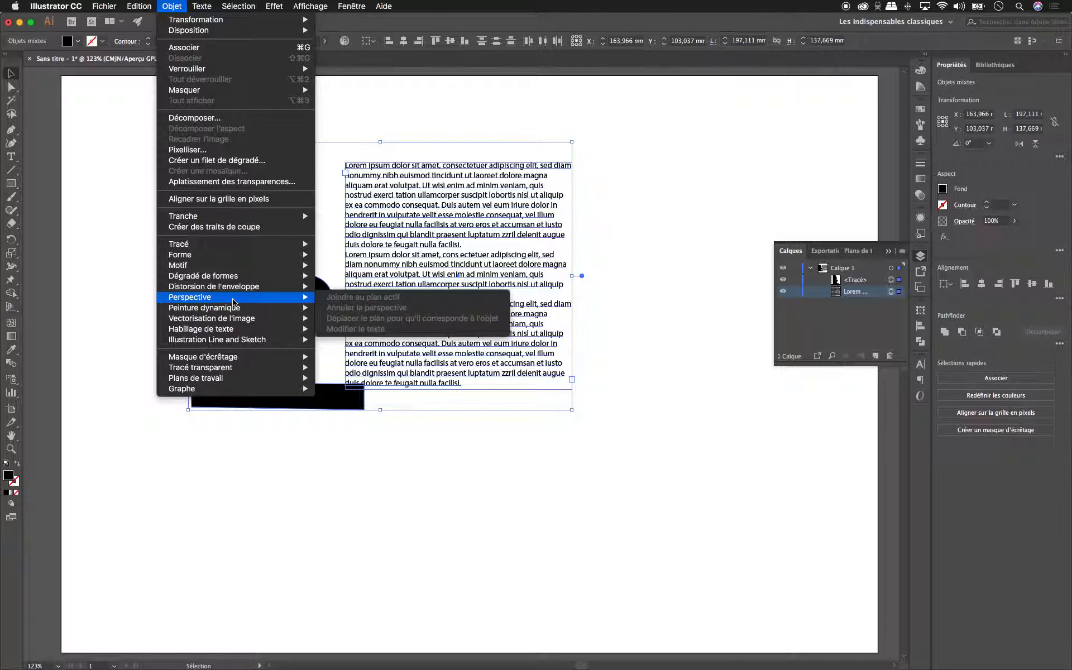
mouse_move(235, 331)
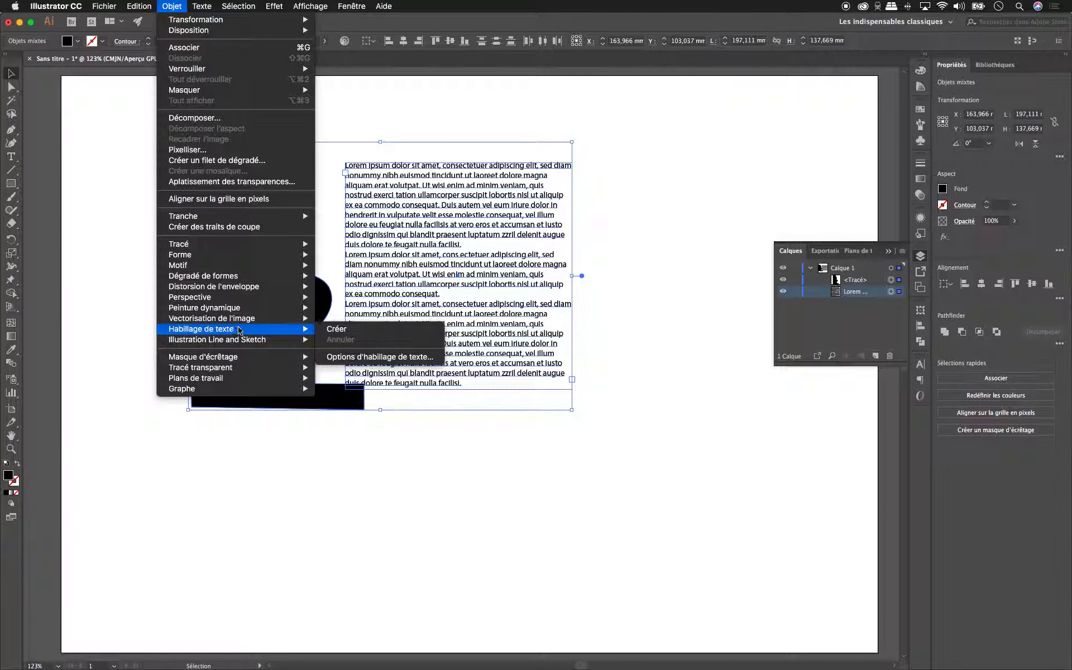
click(350, 331)
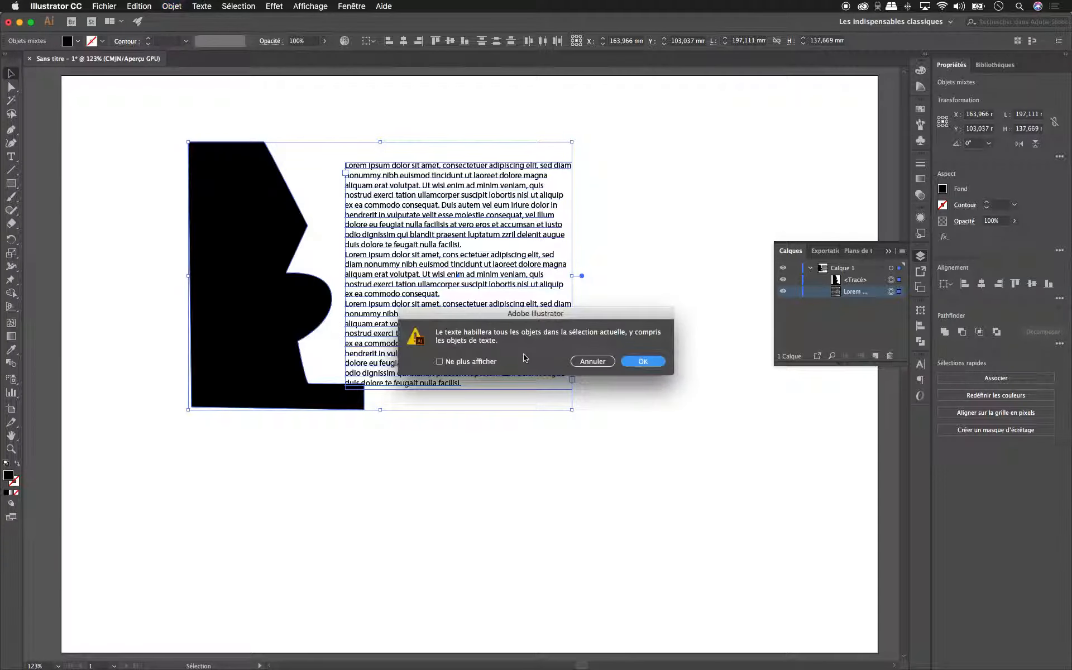
click(644, 361)
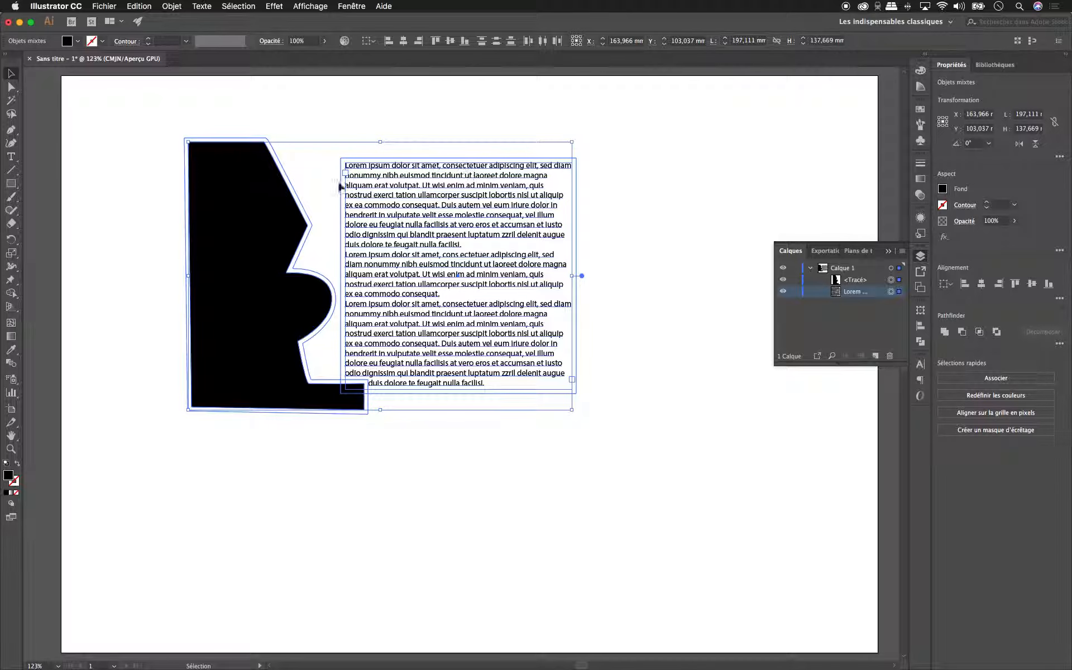
Move the text block left over the shape's irregular edge, aligning its top with the top of the shape
click(639, 225)
click(511, 234)
drag(510, 236, 407, 246)
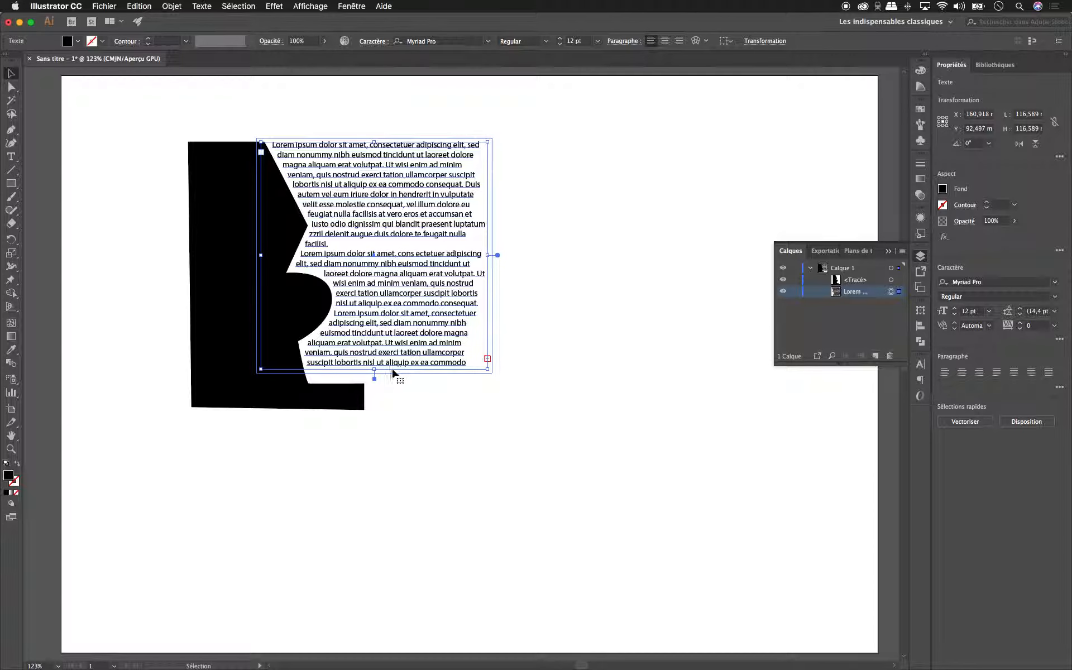
Resize the text frame to about 125 × 138 mm, extending it down to the bottom of the black shape
drag(377, 372, 391, 415)
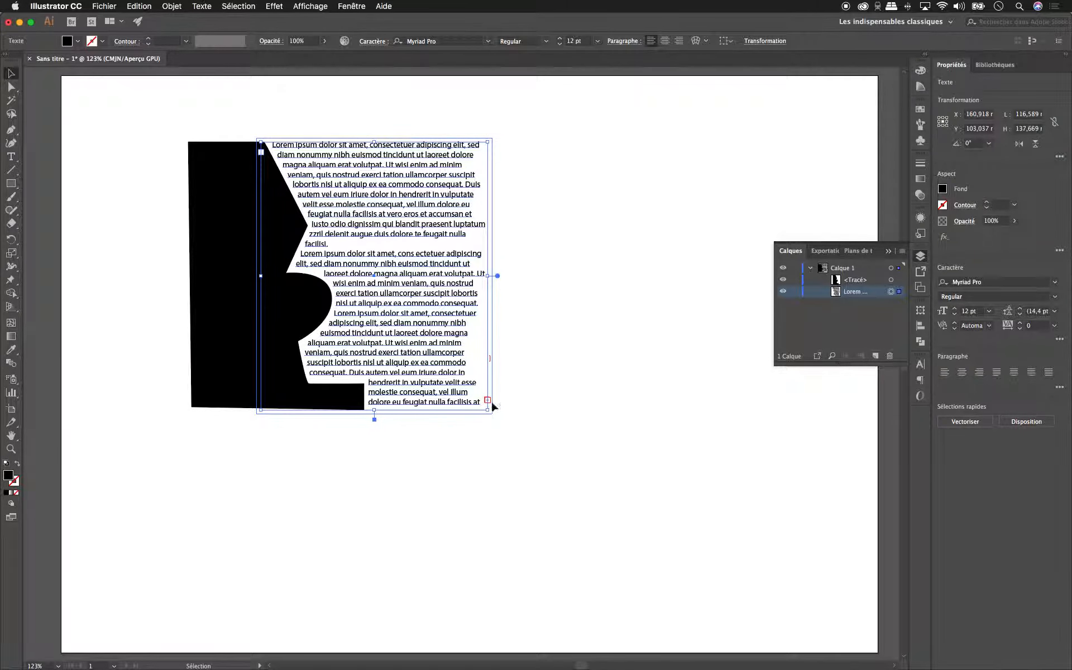
mouse_move(488, 275)
mouse_down()
mouse_move(532, 276)
mouse_move(507, 275)
mouse_up()
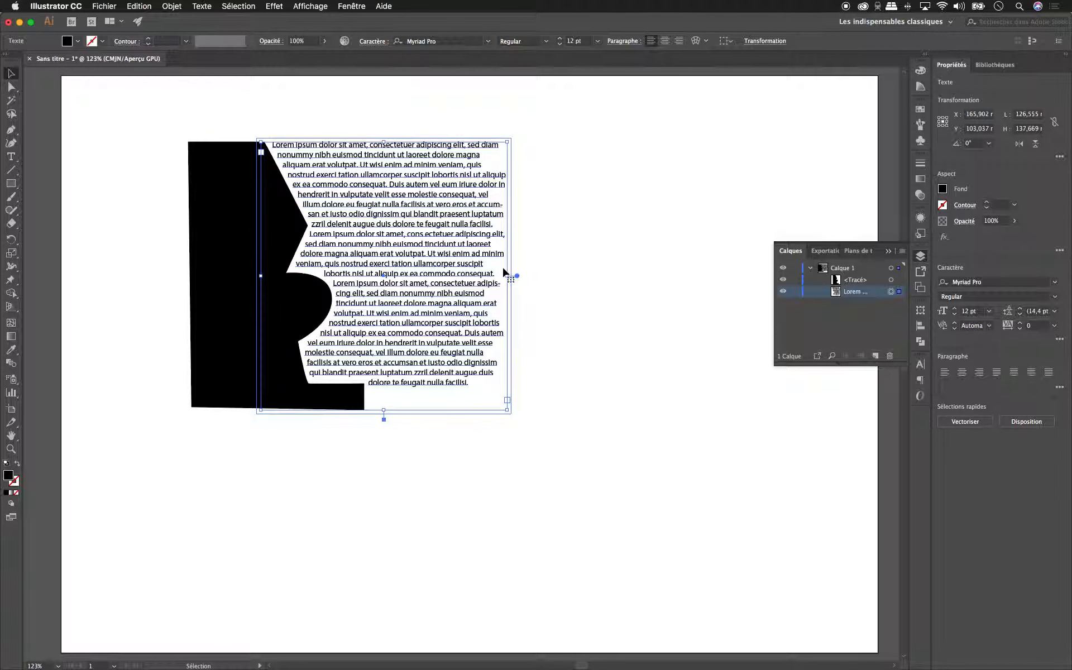
drag(505, 274, 506, 276)
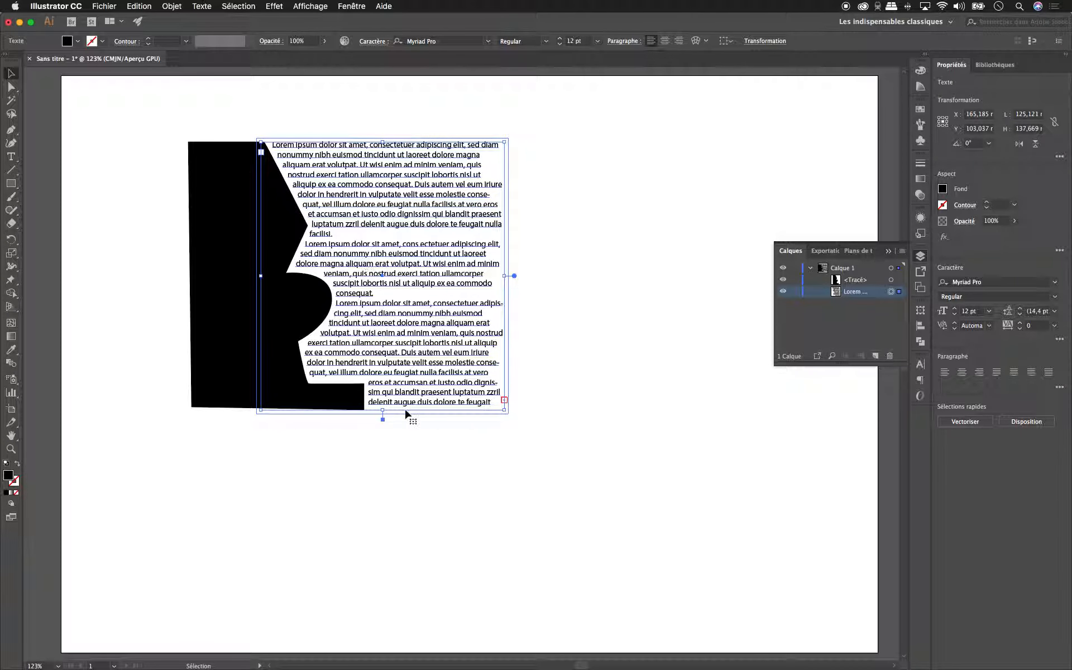
mouse_move(383, 409)
mouse_down()
mouse_move(382, 398)
mouse_move(376, 411)
mouse_up()
scroll(436, 374, up, 1)
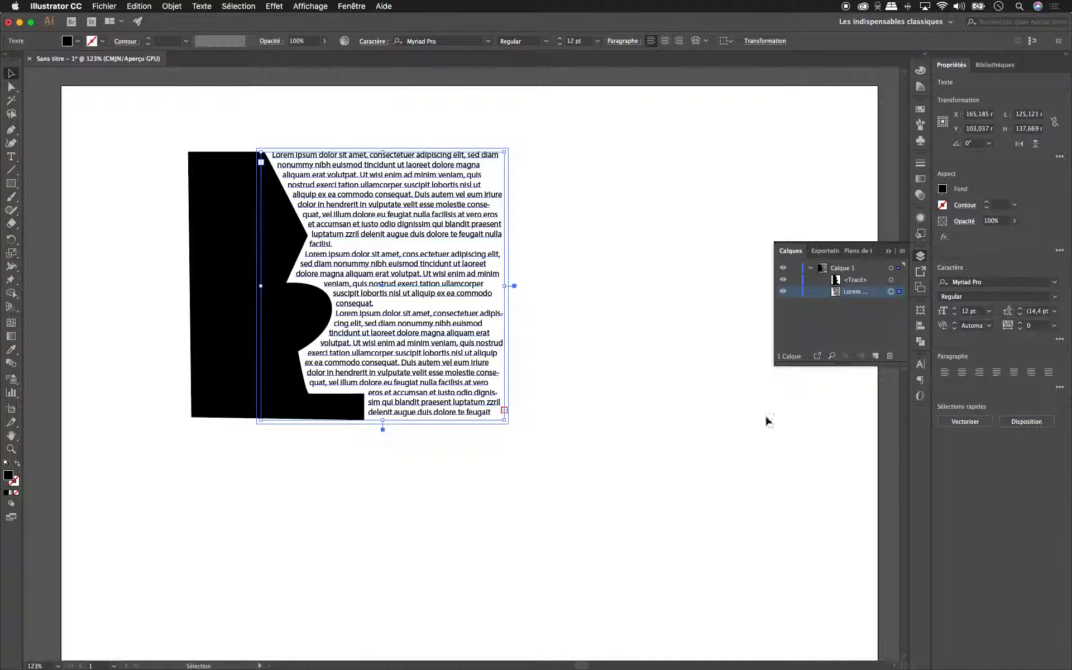
Justify the wrapped text with the last line aligned left, and turn off hyphenation (Césure)
click(920, 381)
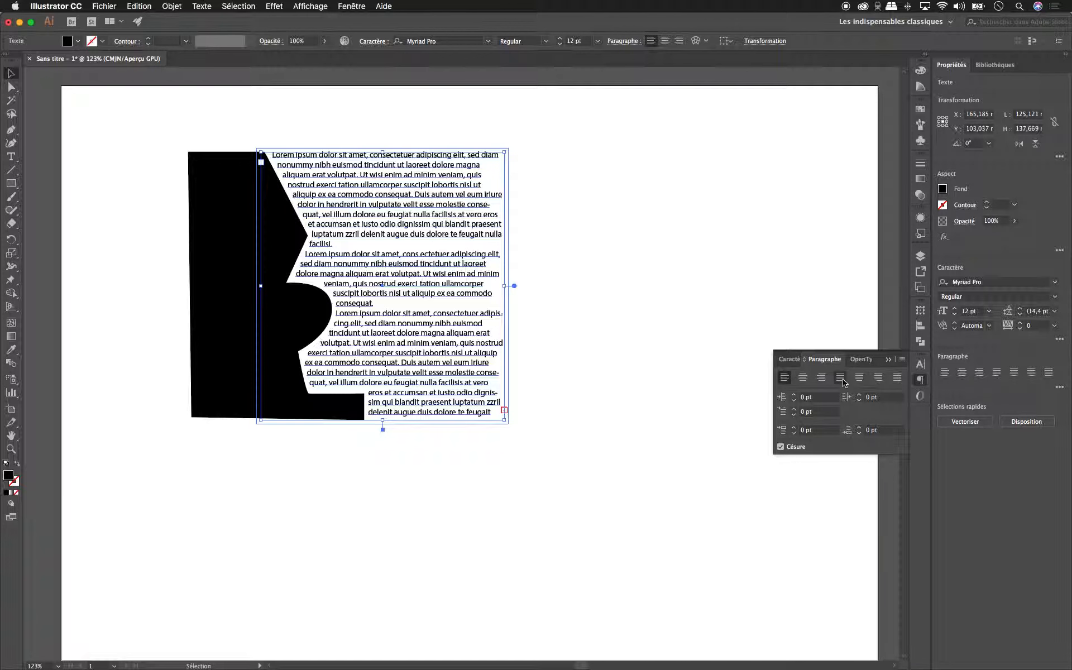
click(843, 382)
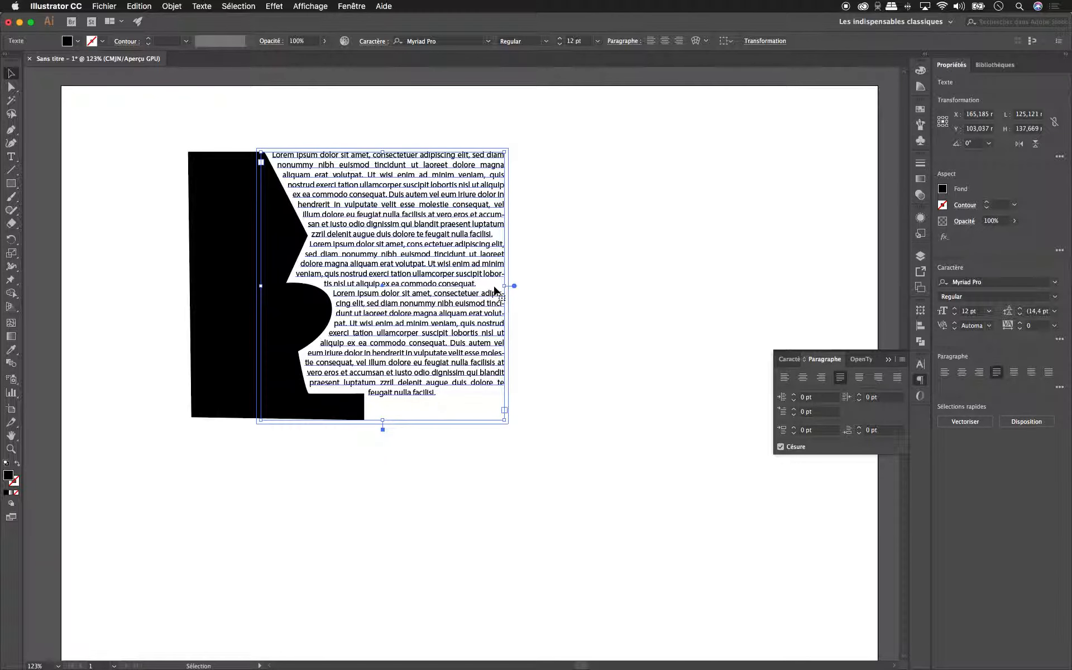
drag(503, 286, 506, 286)
click(575, 320)
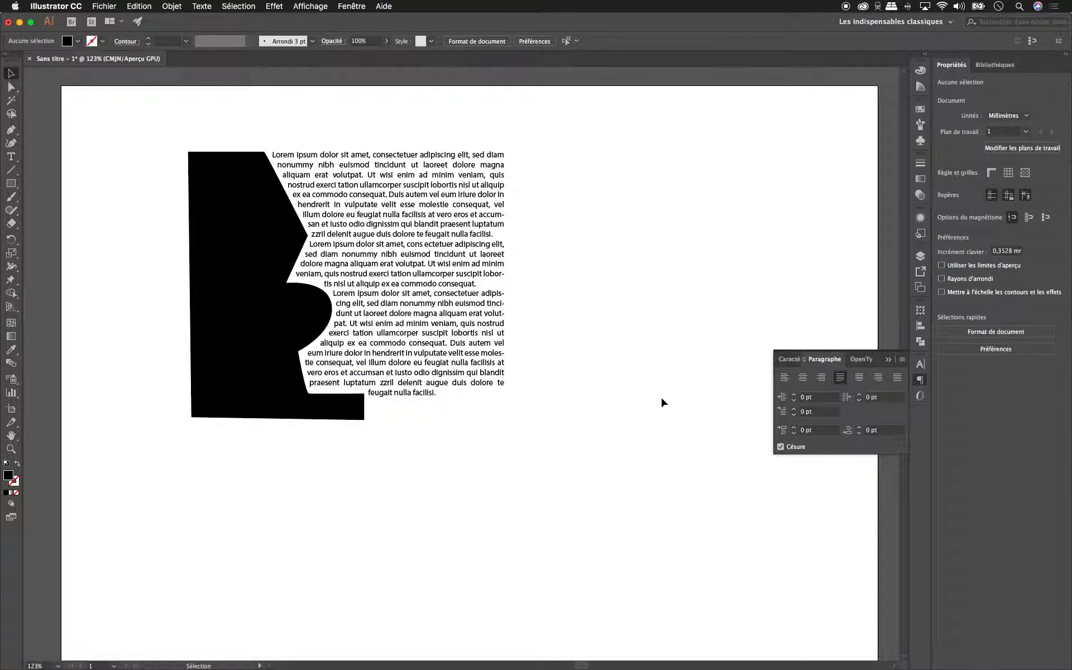
click(492, 254)
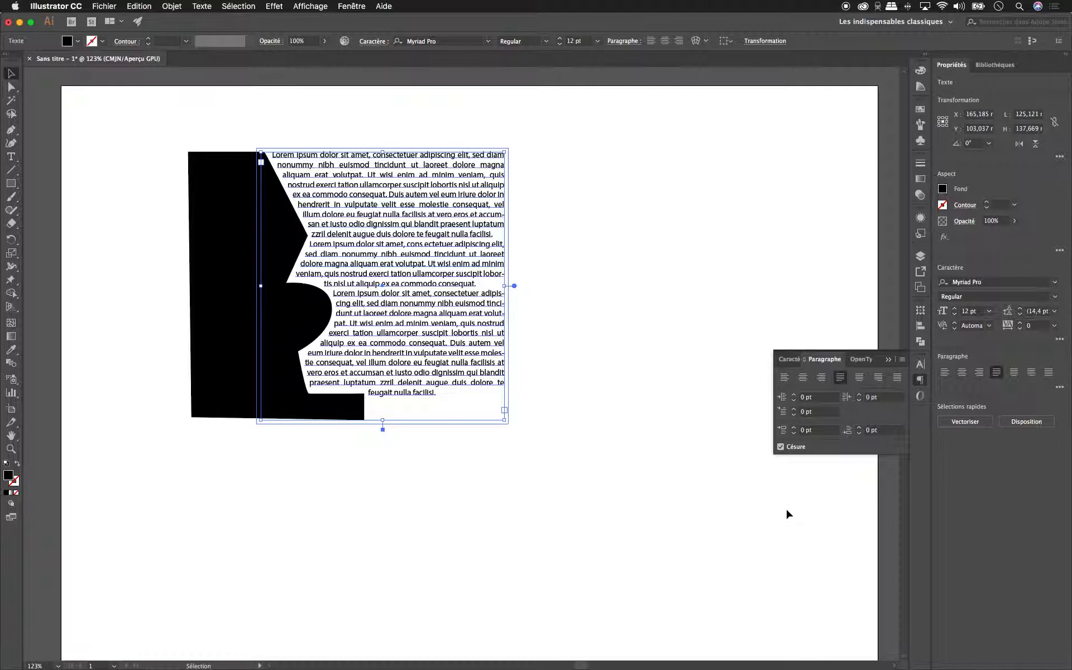
click(781, 447)
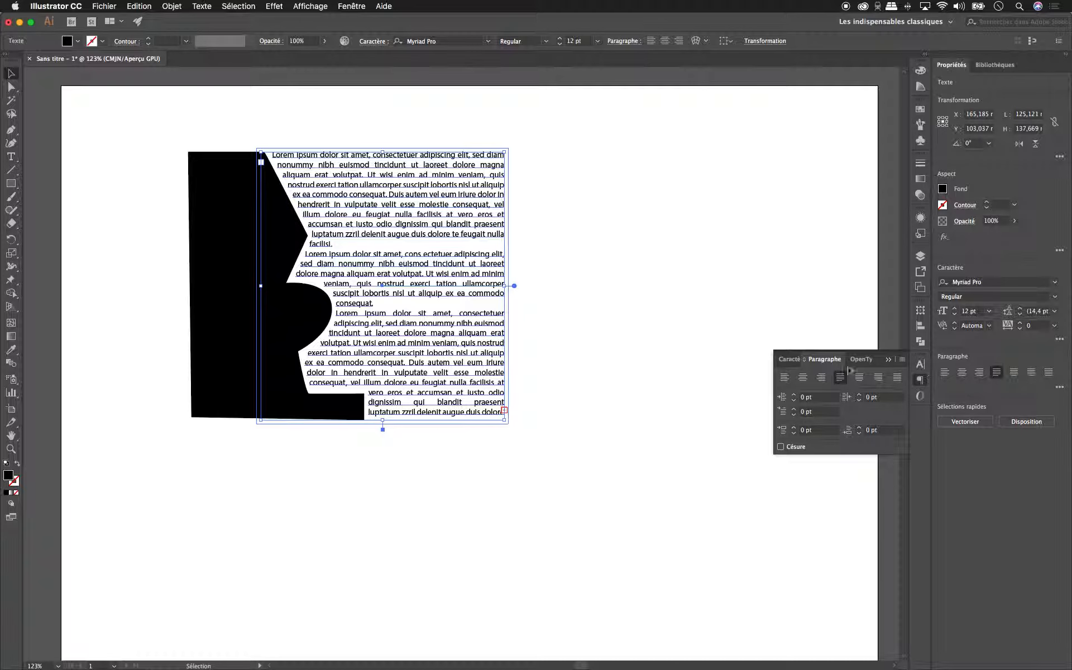
Set the tracking of the wrapped text to -1
click(920, 365)
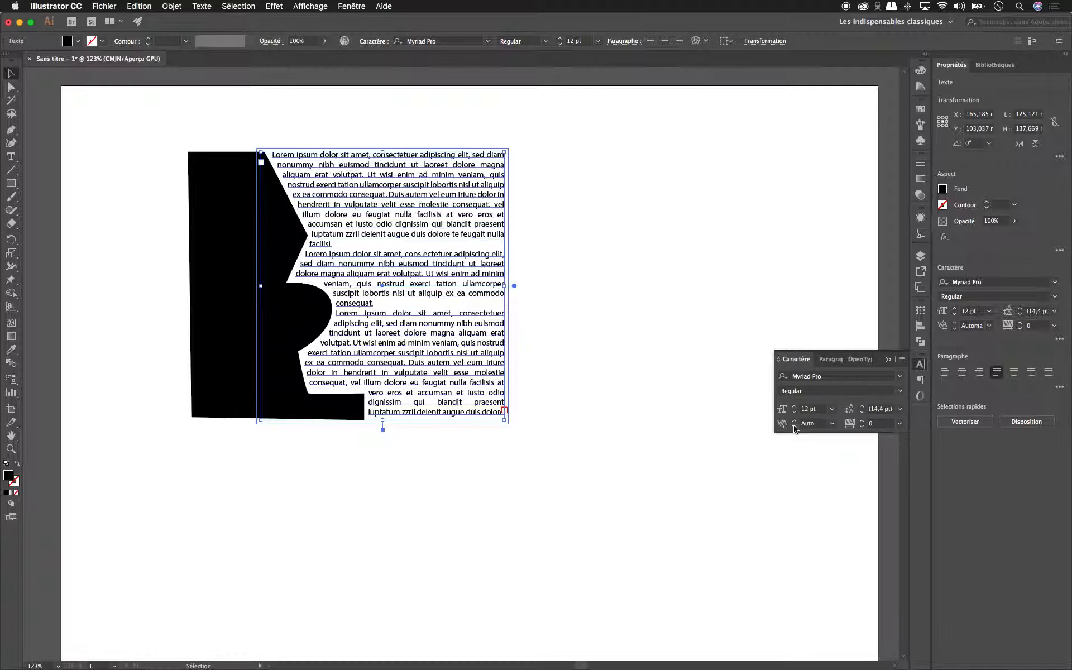
click(863, 428)
click(863, 428)
click(863, 428)
click(863, 422)
click(863, 421)
click(863, 421)
click(862, 428)
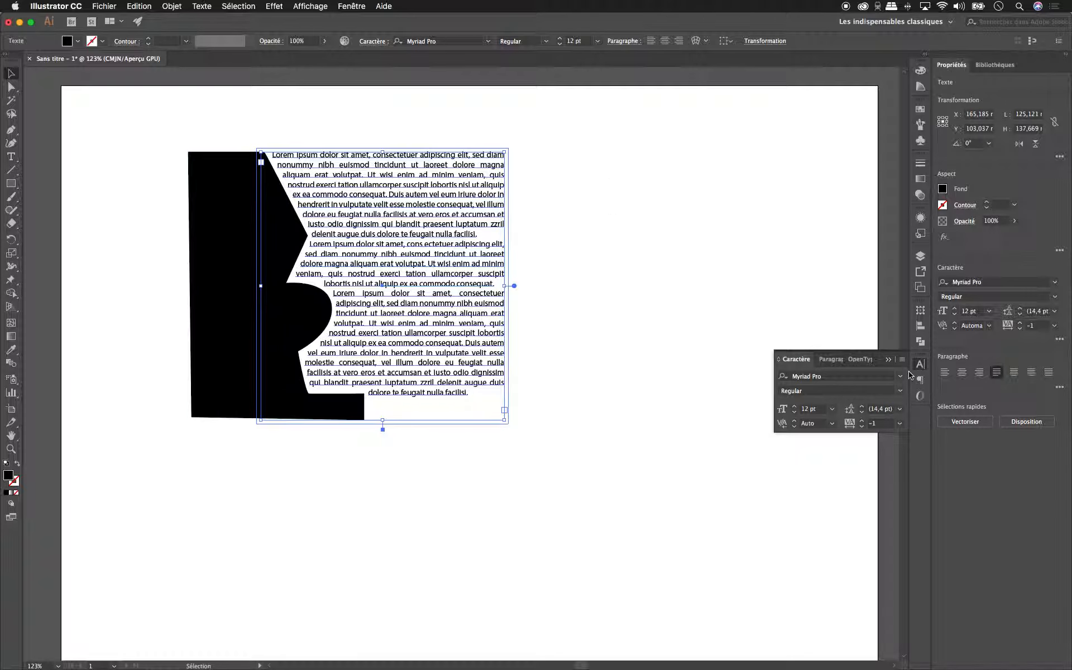
click(830, 359)
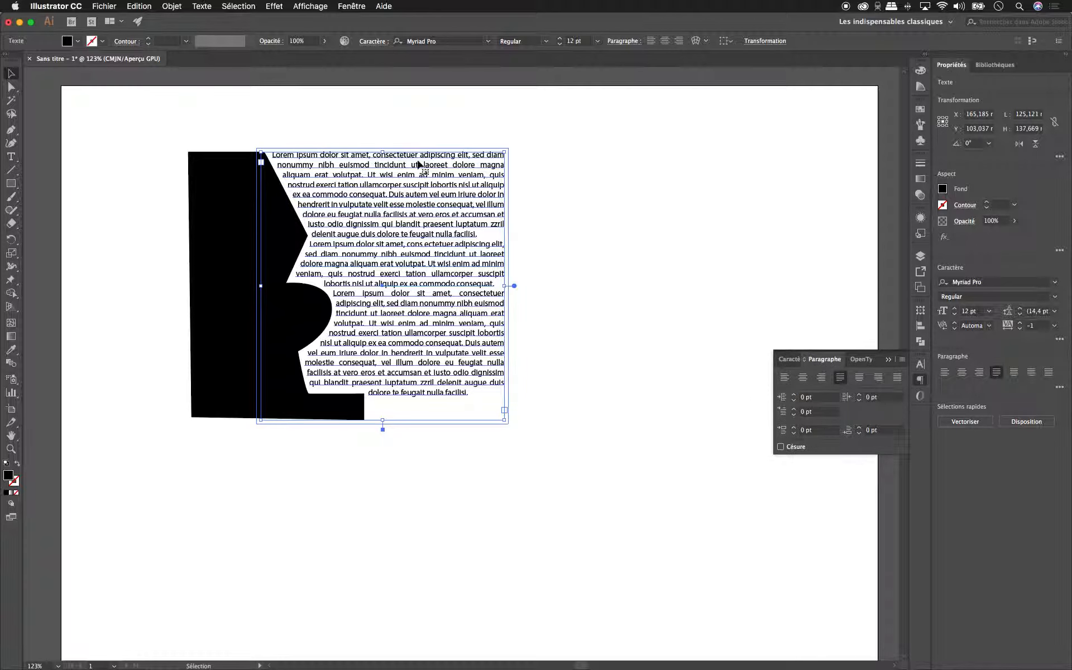
Nudge the text block sideways to X 165.339 mm against the black shape's edge, then deselect it
click(306, 136)
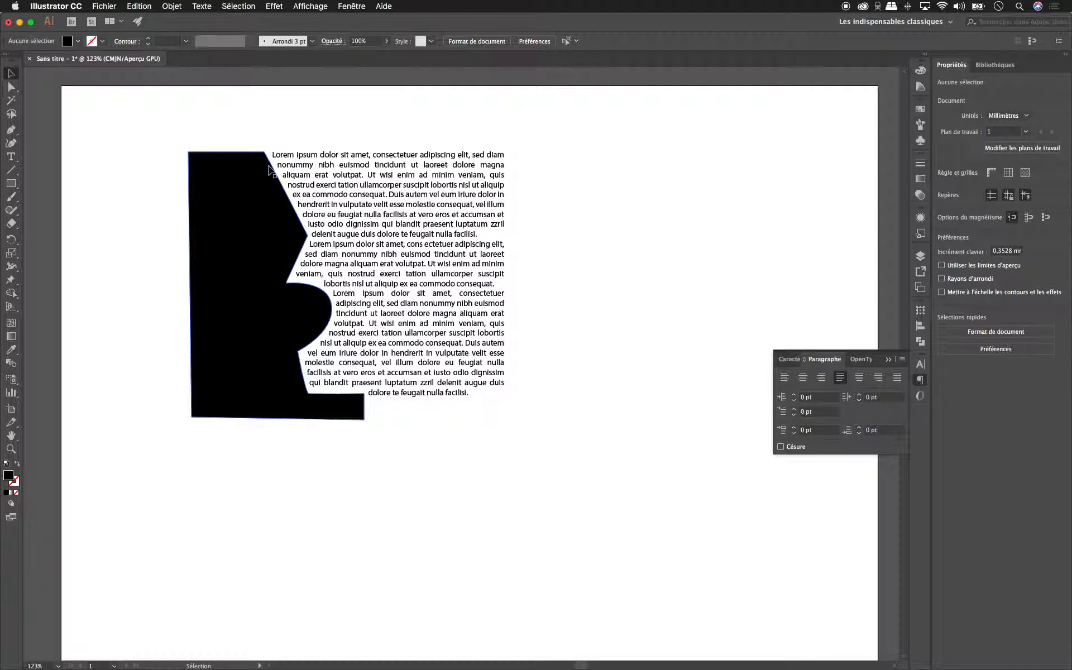
click(381, 291)
drag(382, 291, 392, 291)
drag(454, 243, 420, 252)
key(Left)
key(Left)
key(Left)
key(Left)
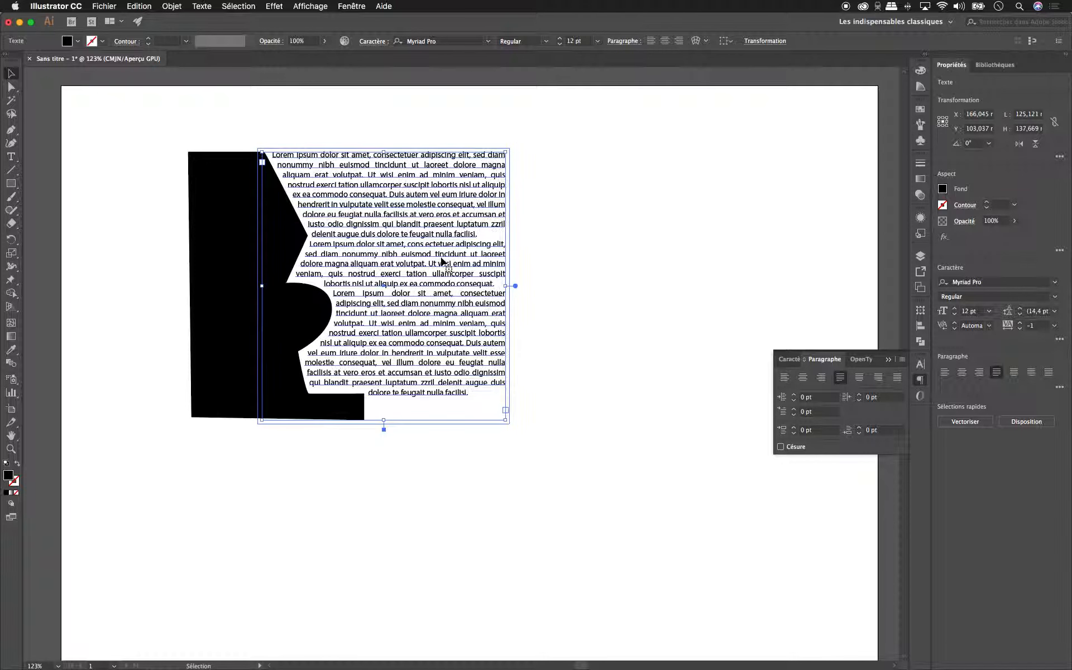
key(Right)
key(Right)
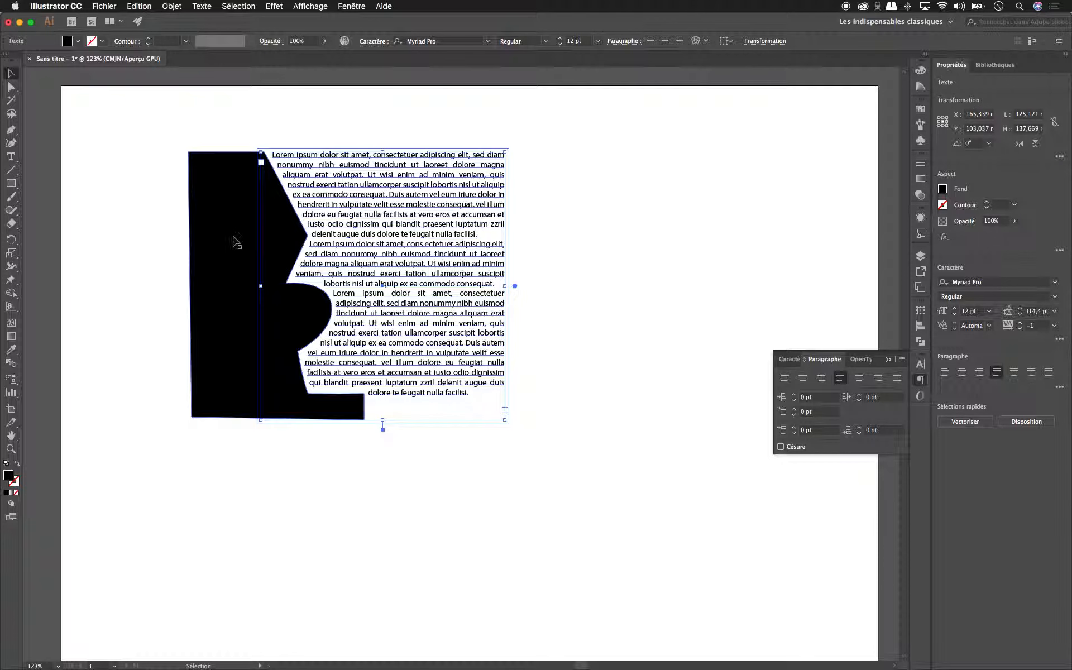
click(294, 124)
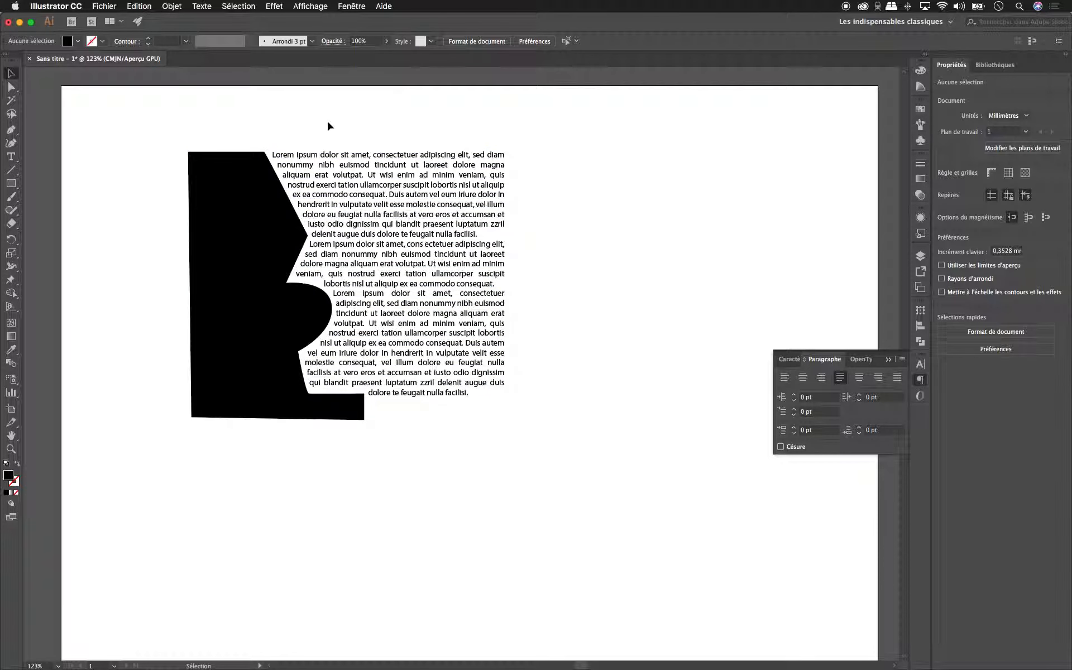
Open the text wrap options for the black shape and text block together, keeping the dialog clear of the artwork
key(super+a)
click(172, 6)
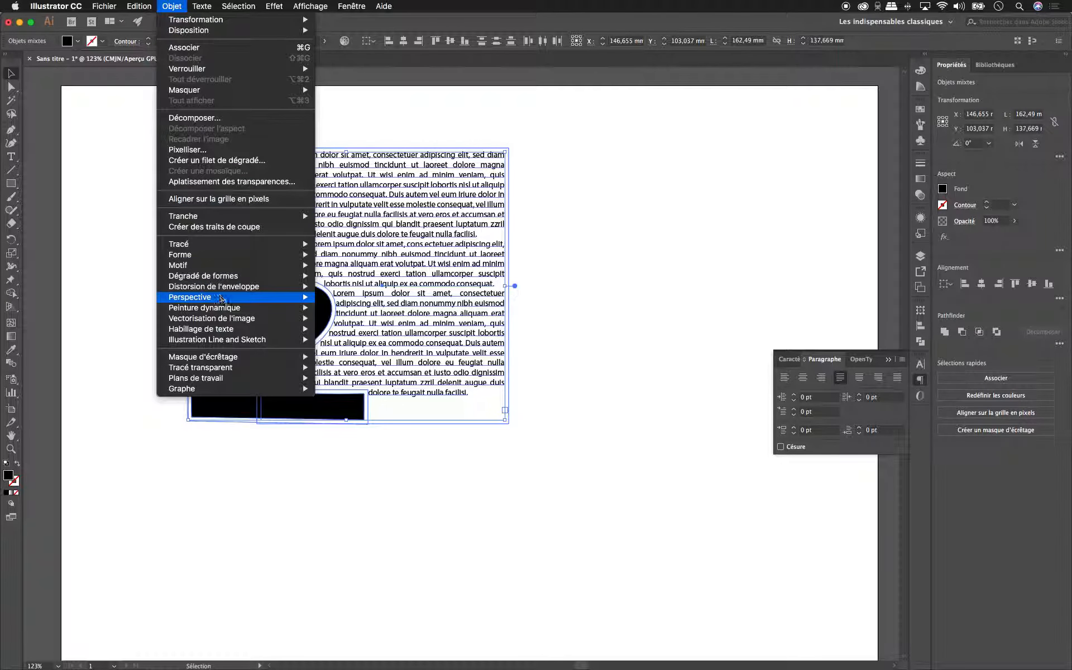
mouse_move(227, 328)
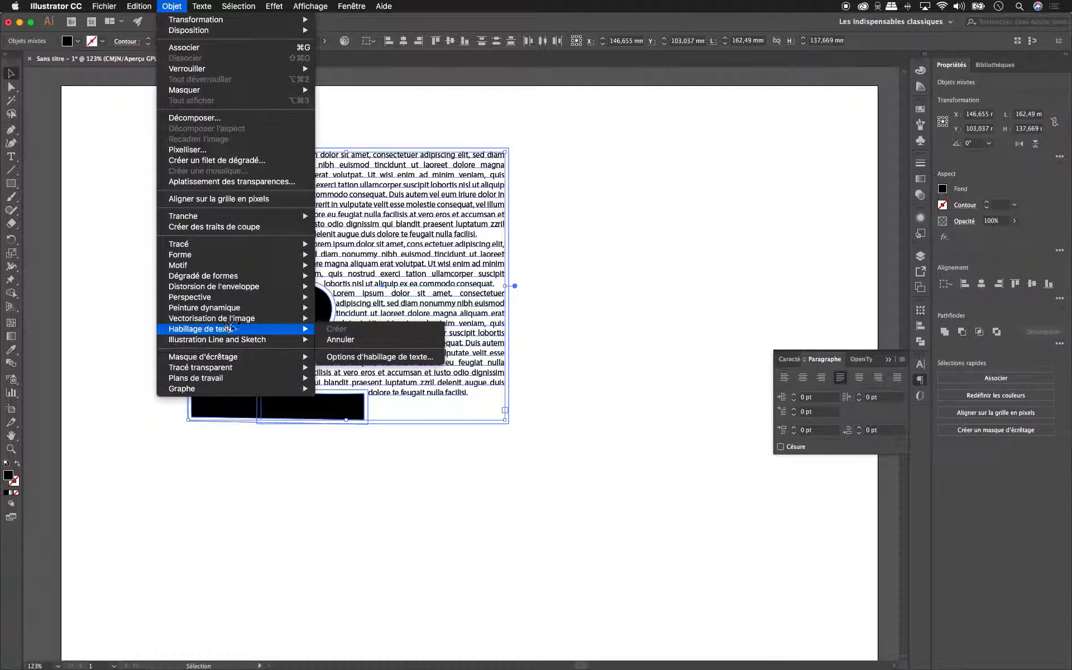
click(401, 357)
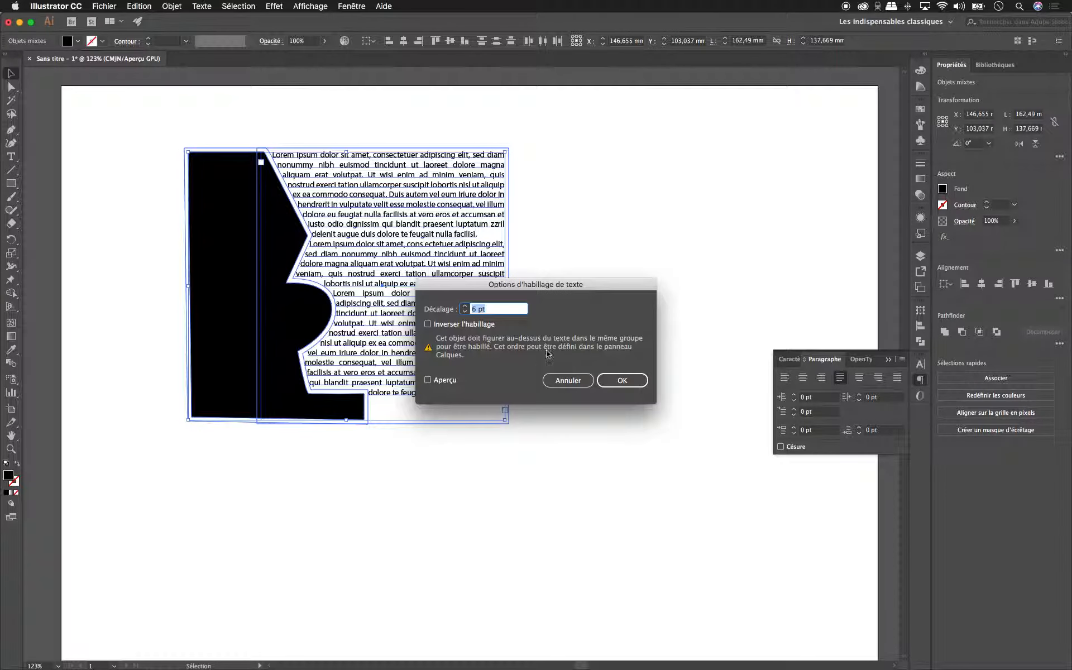
drag(581, 285, 731, 191)
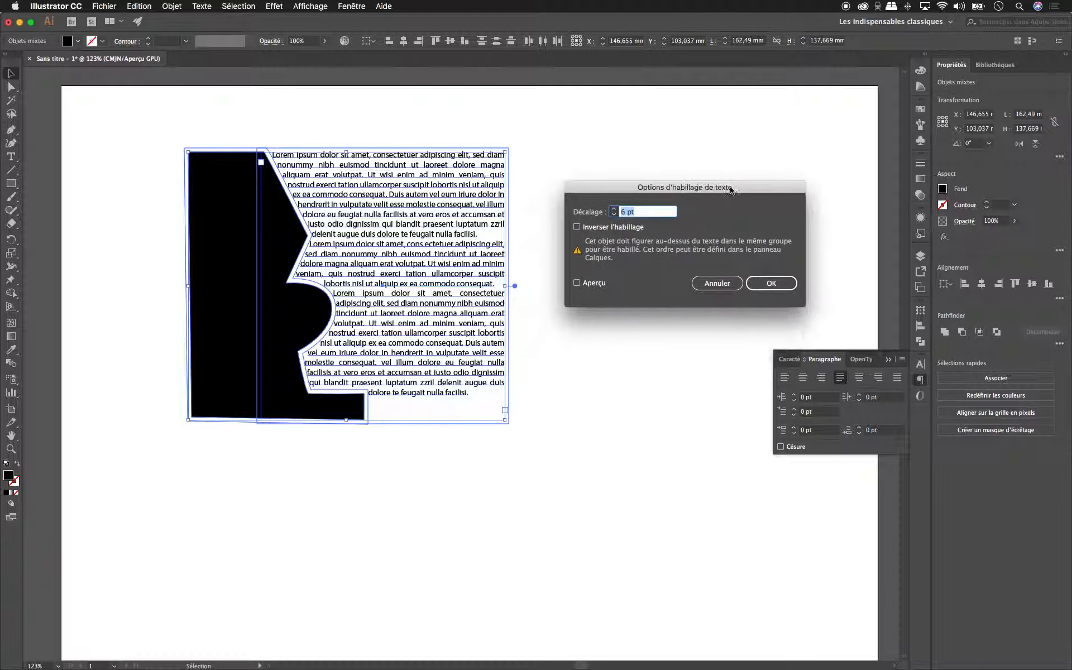
Try the inverted wrap option (Inverser l'habillage) with the preview (Aperçu) turned on
click(615, 228)
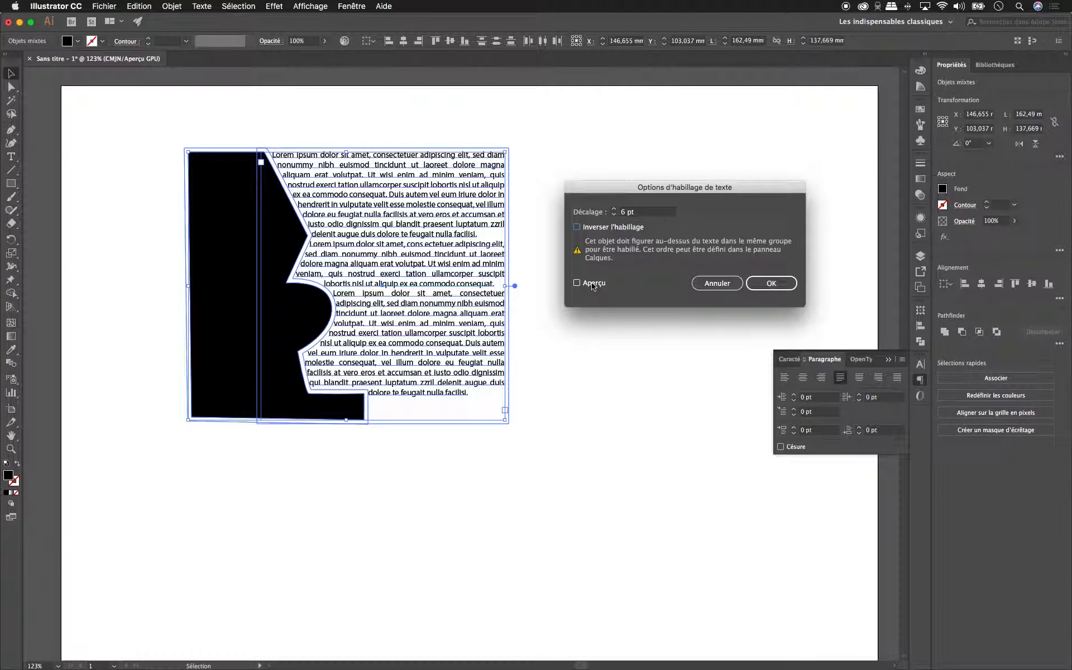
click(613, 229)
click(613, 229)
click(613, 229)
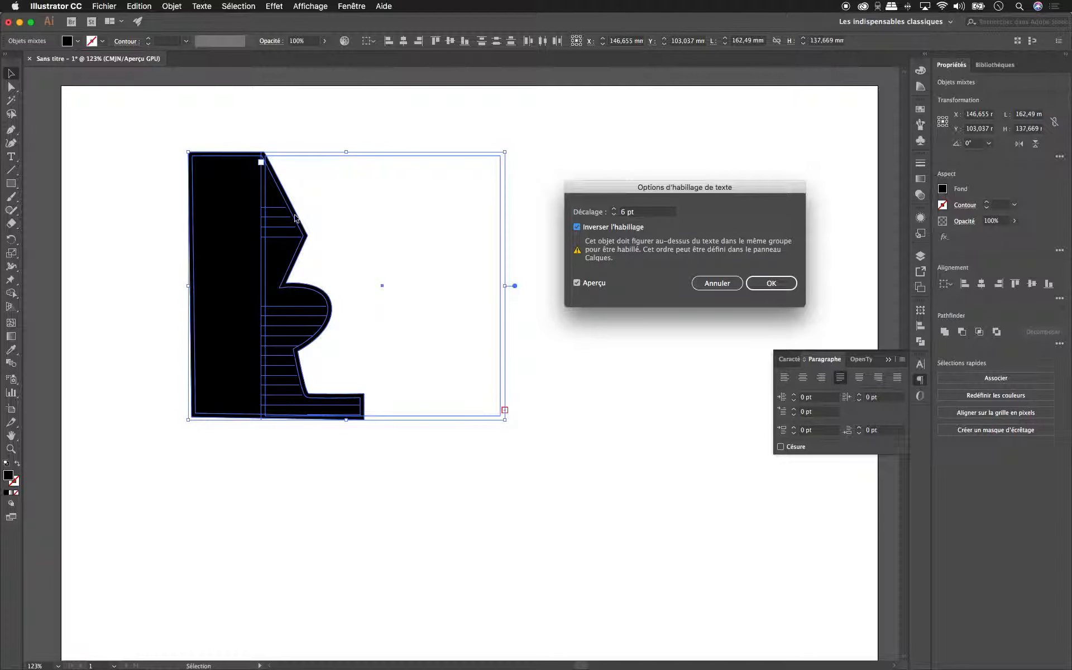
click(610, 230)
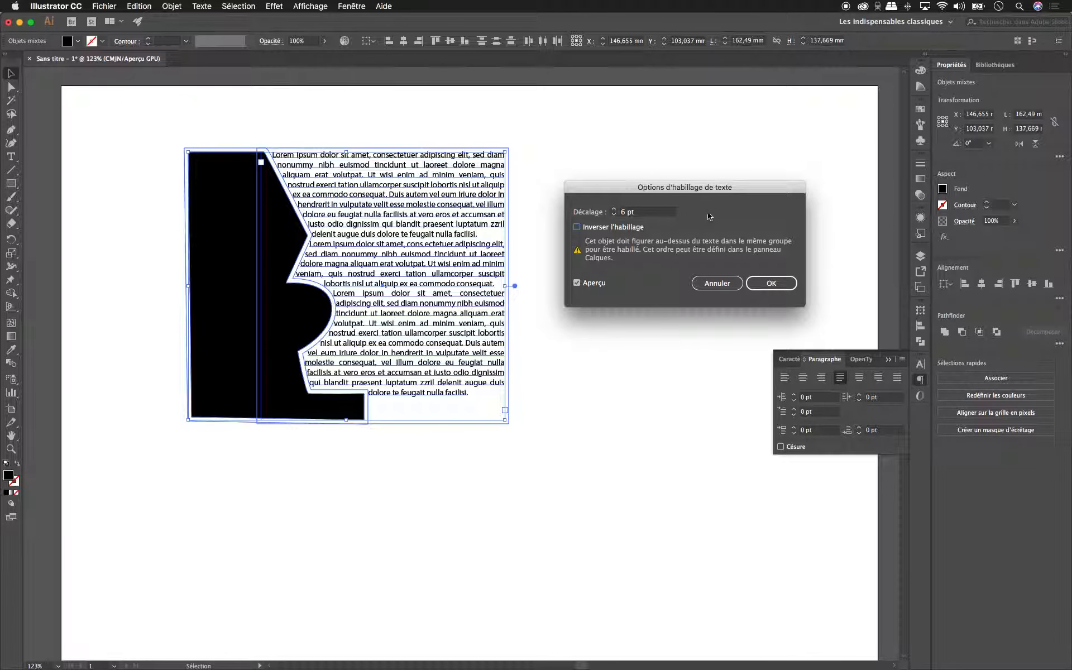
Set the text wrap offset (Décalage) to 13 pt, apply it and clear the selection
click(614, 209)
click(614, 209)
click(615, 209)
click(615, 209)
click(614, 209)
click(614, 210)
click(615, 210)
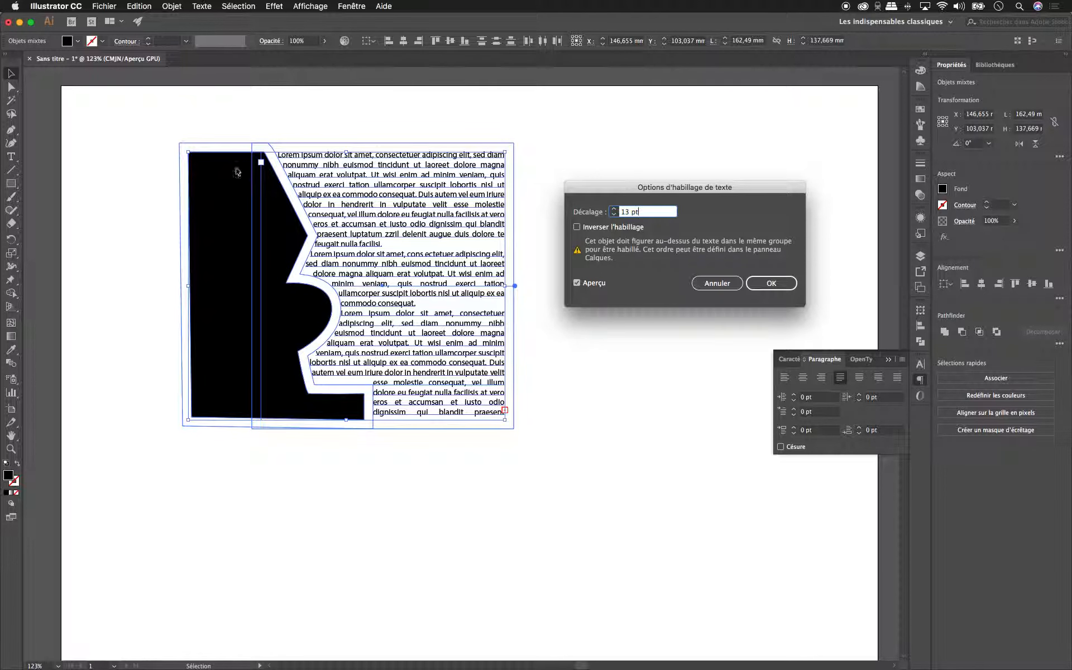
click(771, 283)
click(691, 314)
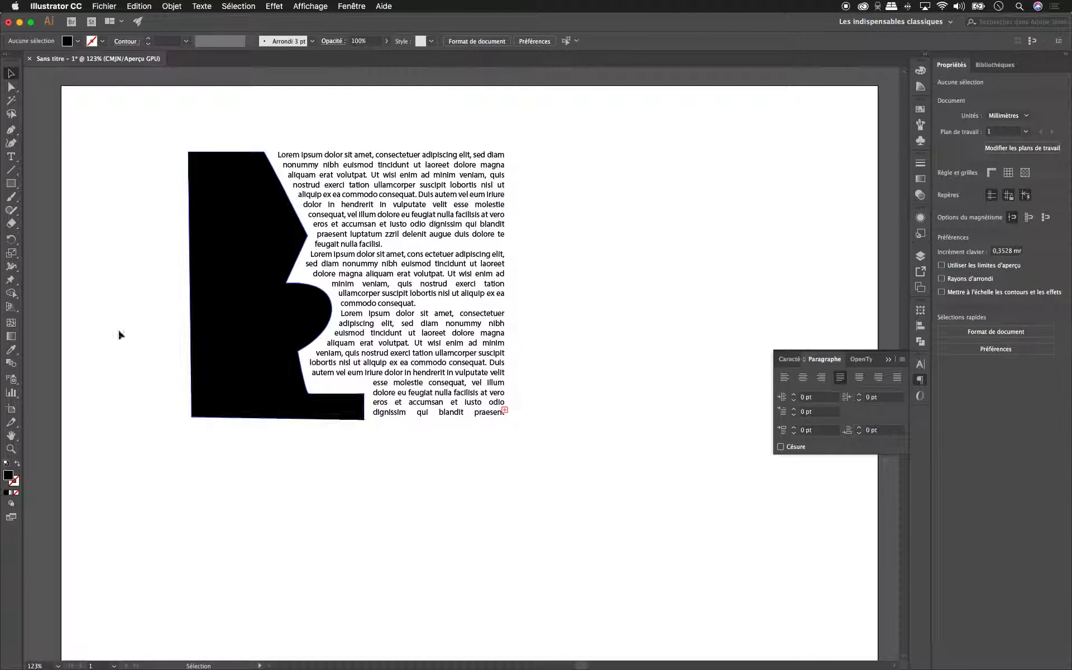
Draw a closed six-point black shape about 81 × 118 mm with the Pen tool, with an angular edge facing the text
click(246, 190)
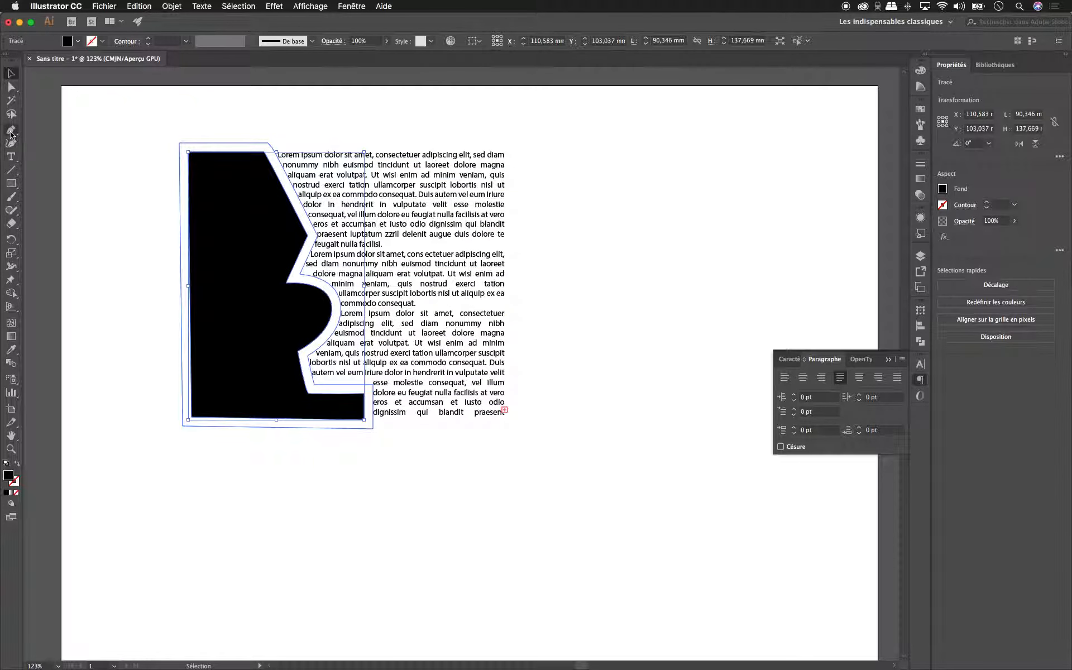
click(12, 130)
click(573, 166)
click(643, 263)
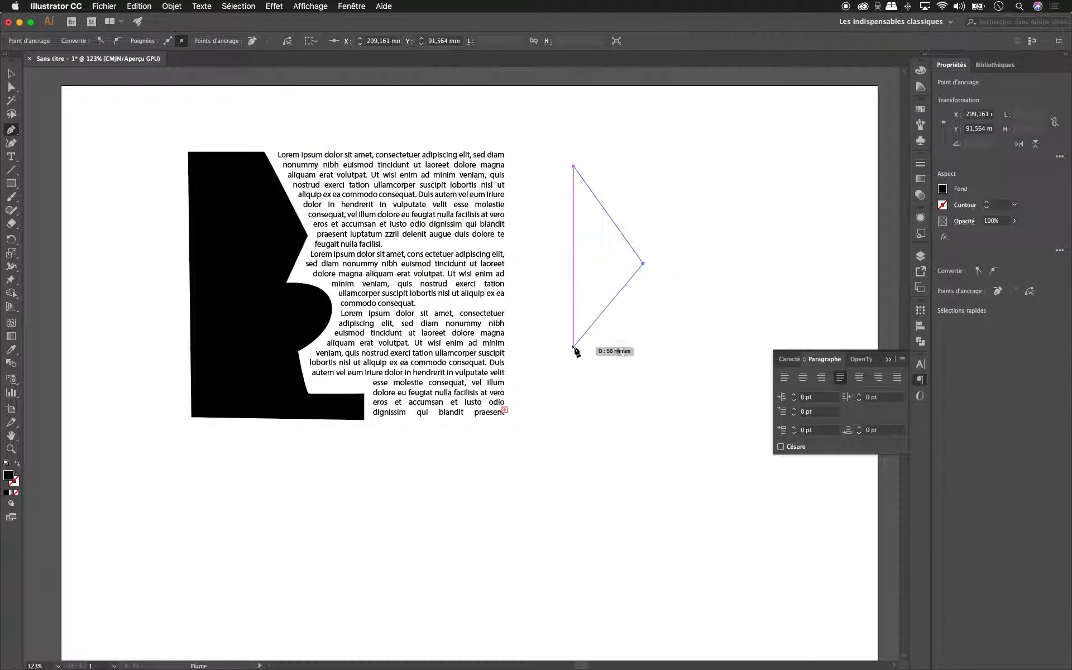
click(619, 310)
click(652, 395)
click(731, 395)
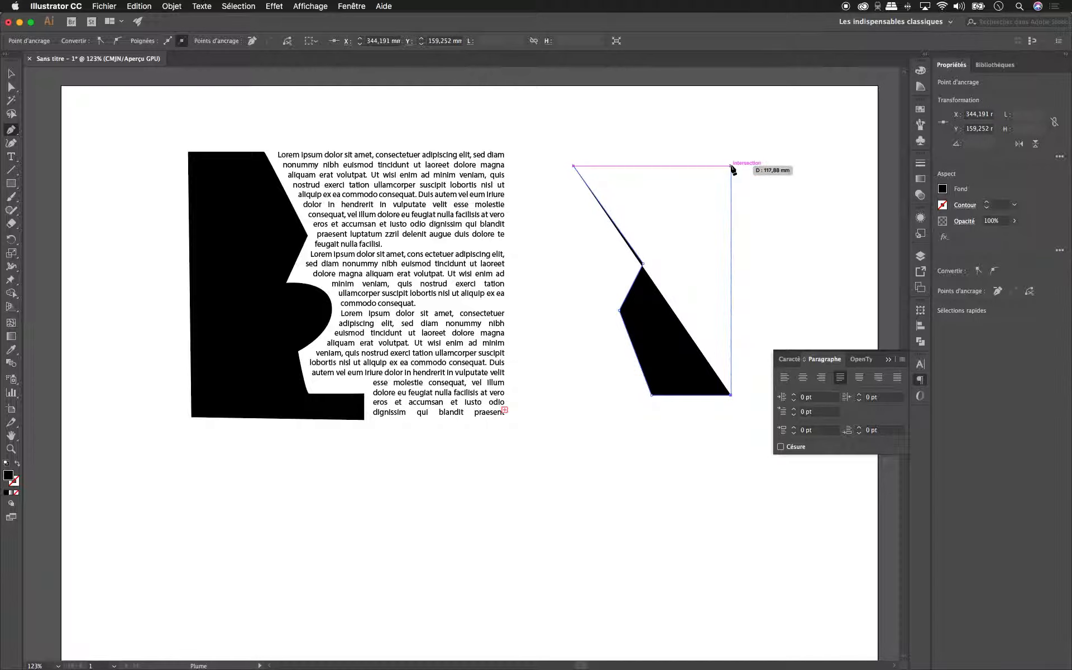
click(731, 166)
click(574, 166)
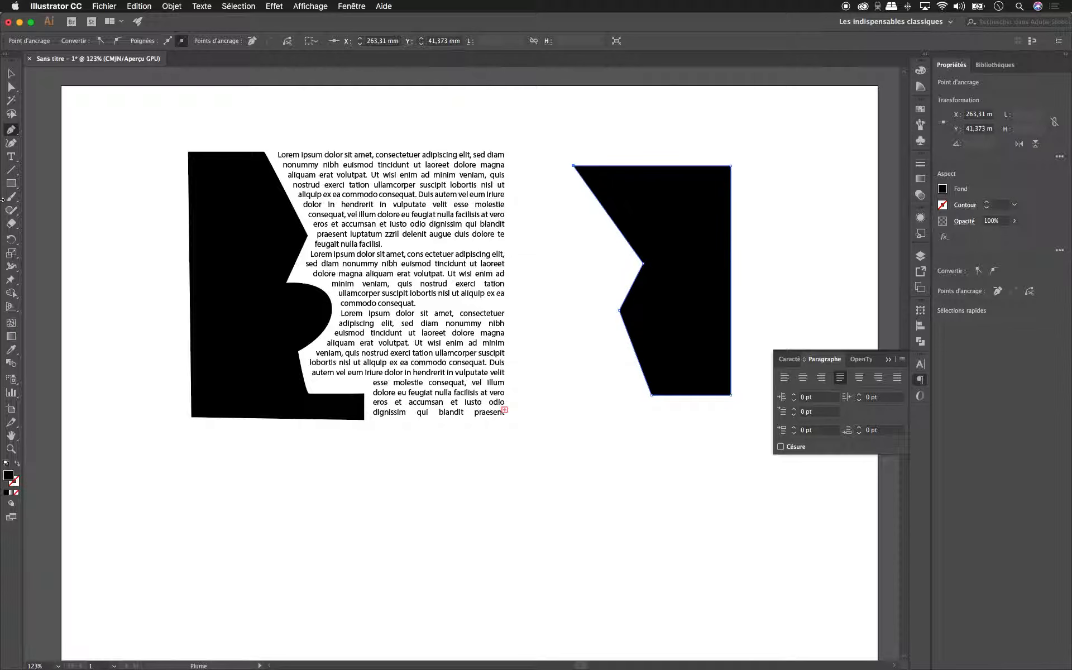
Turn the new angular shape into an area text frame filled with placeholder text and deselect it
click(10, 157)
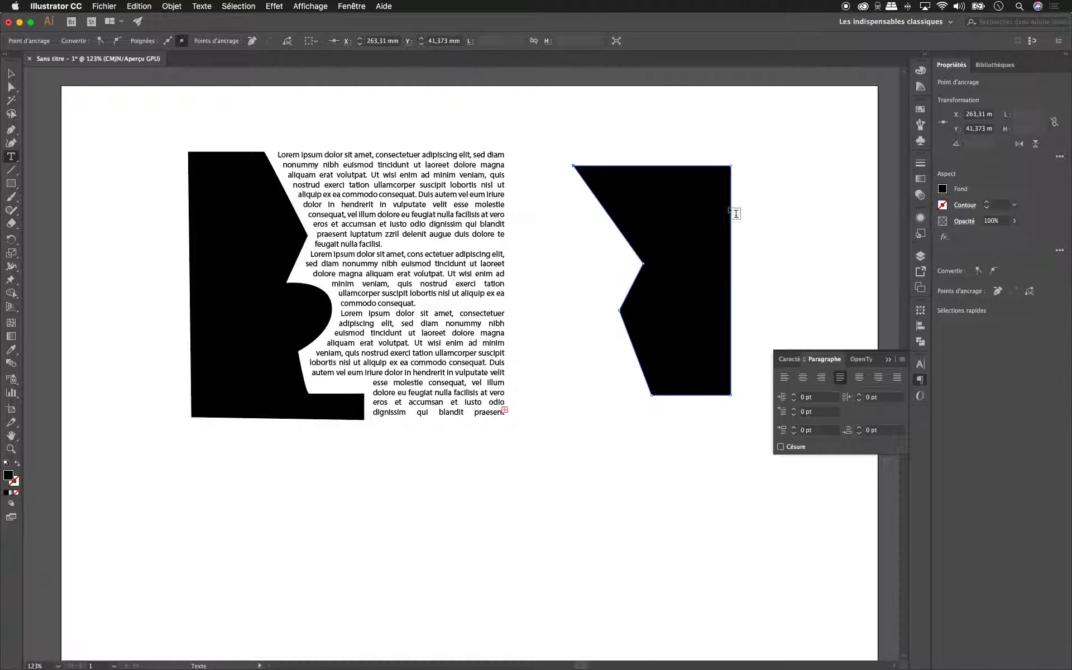
click(586, 180)
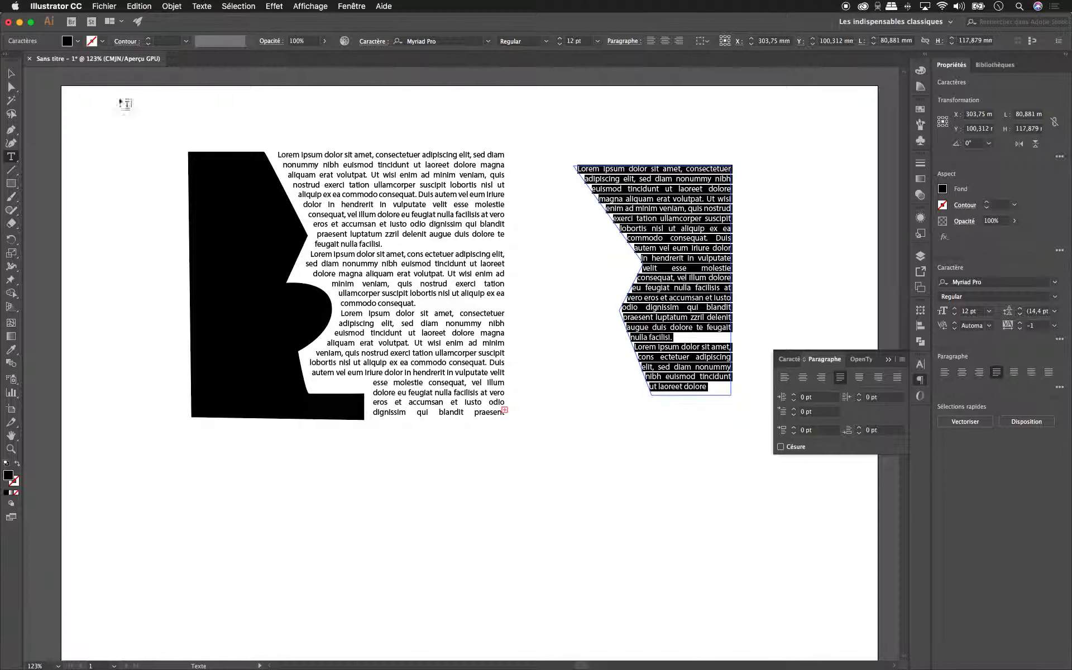
click(11, 74)
click(582, 157)
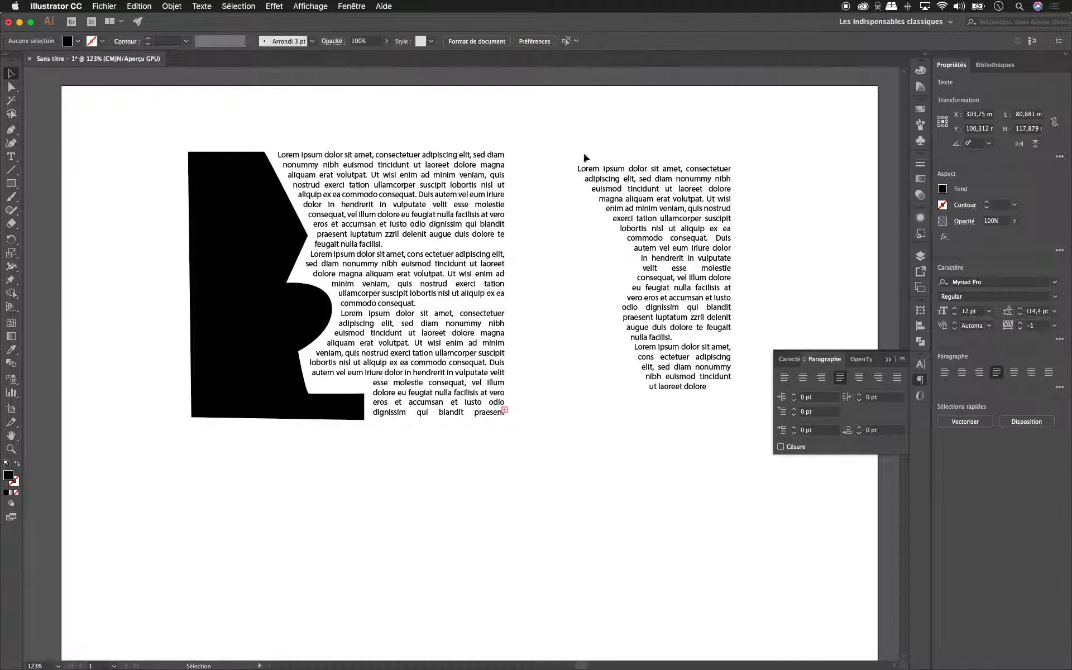
Move the text-filled angular frame about 6 mm to the right, away from the wrapped text block
click(679, 223)
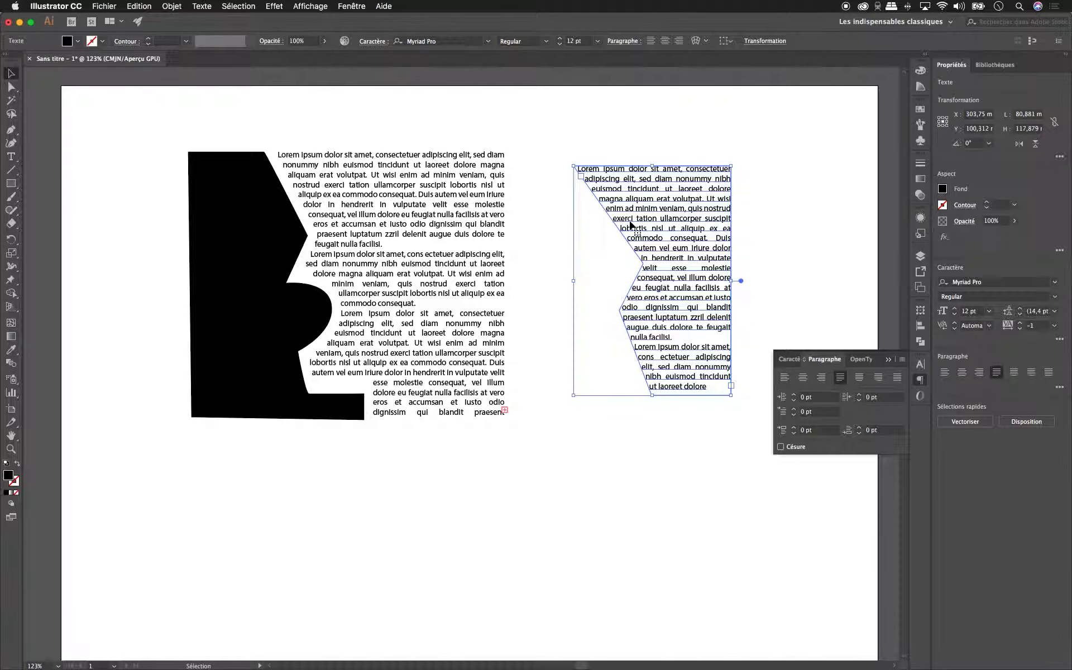
click(565, 196)
click(669, 198)
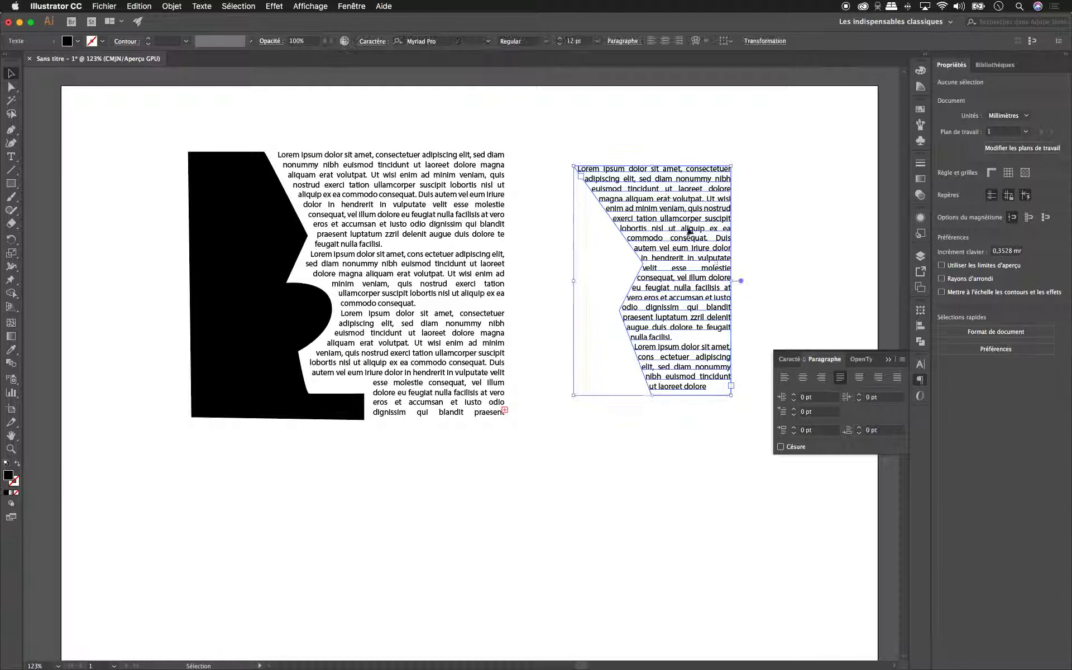
click(360, 245)
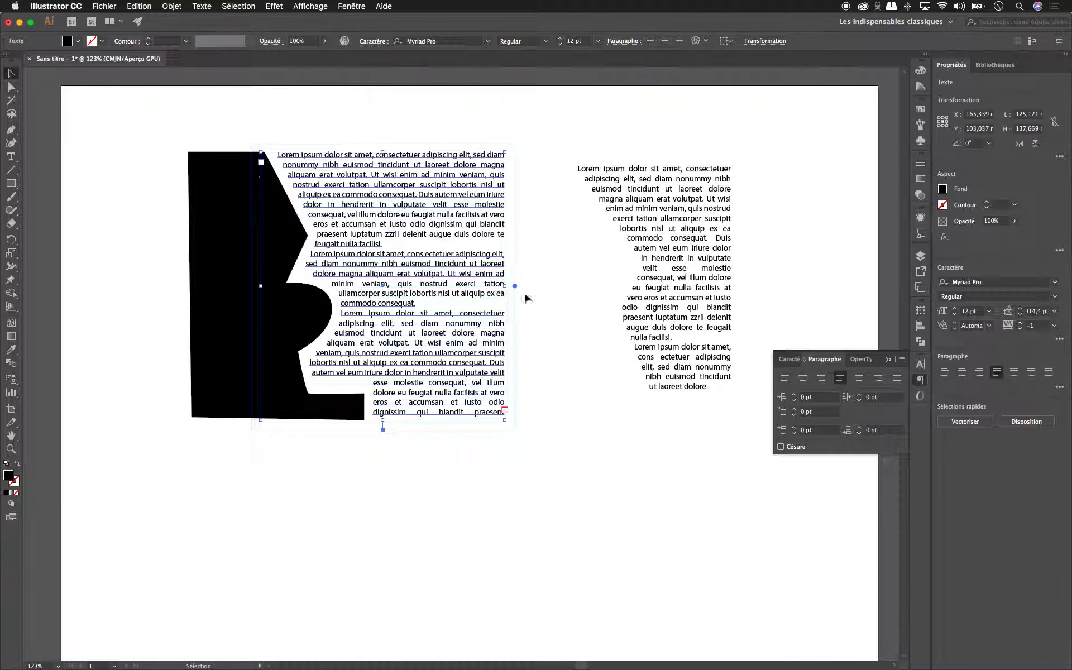
drag(708, 200, 725, 228)
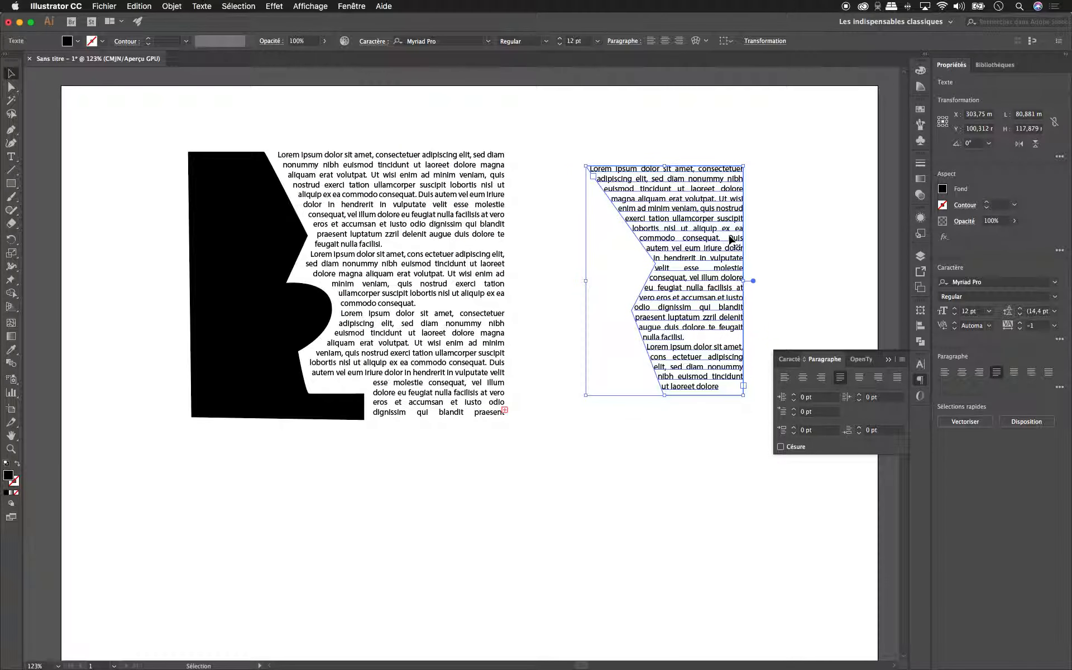
Delete the text-filled angular frame, leaving the black shape and its wrapped text in place
click(536, 235)
click(470, 234)
click(220, 182)
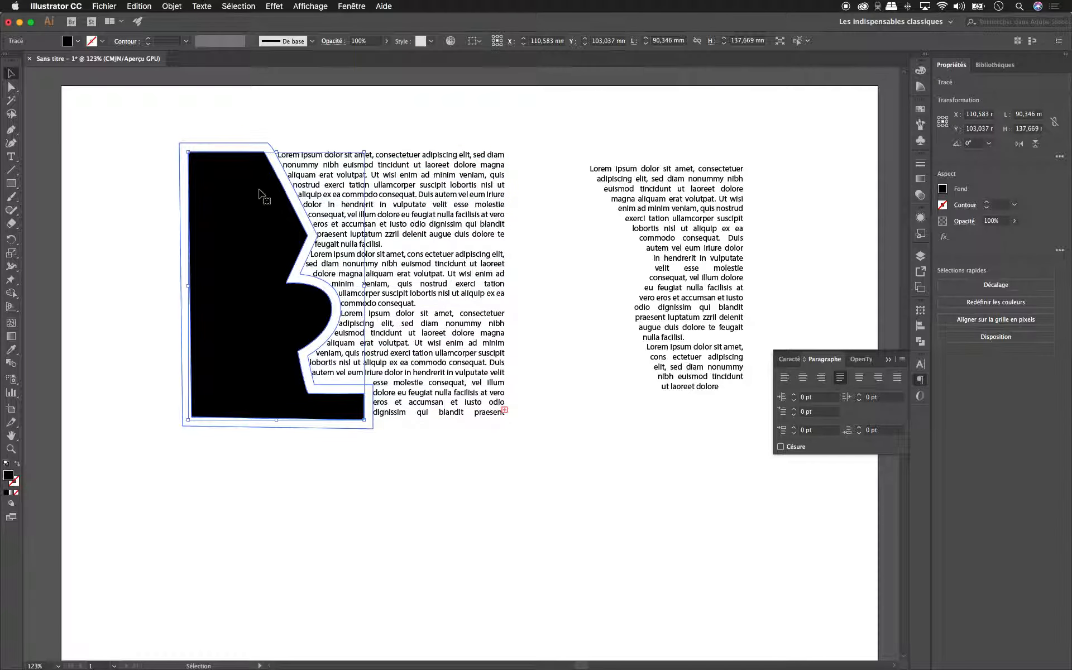
click(432, 221)
click(706, 240)
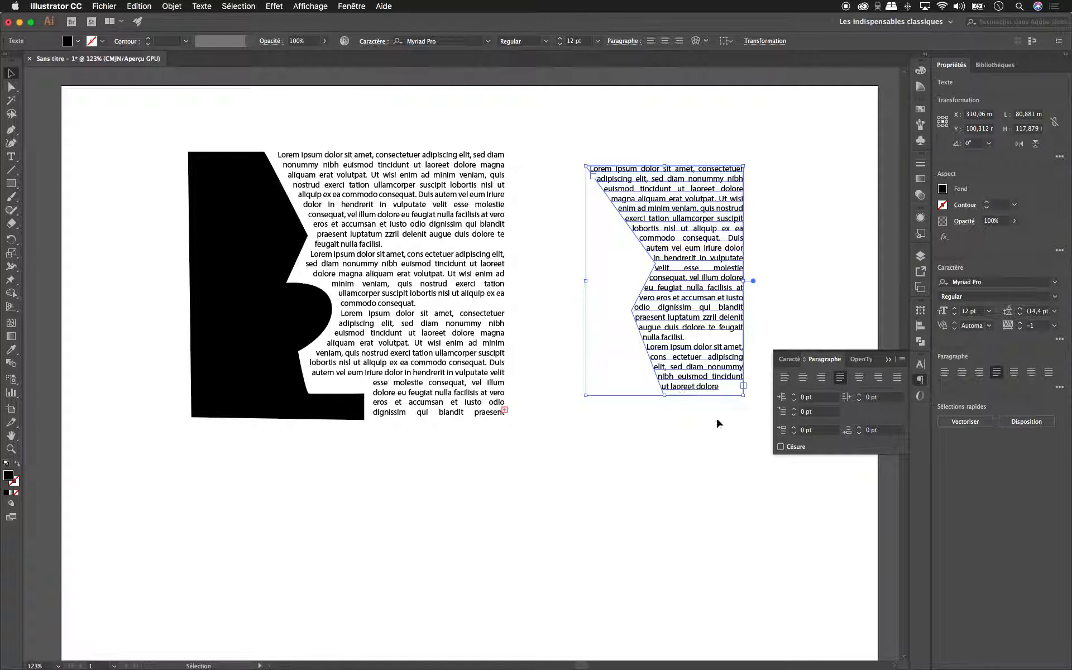
key(Delete)
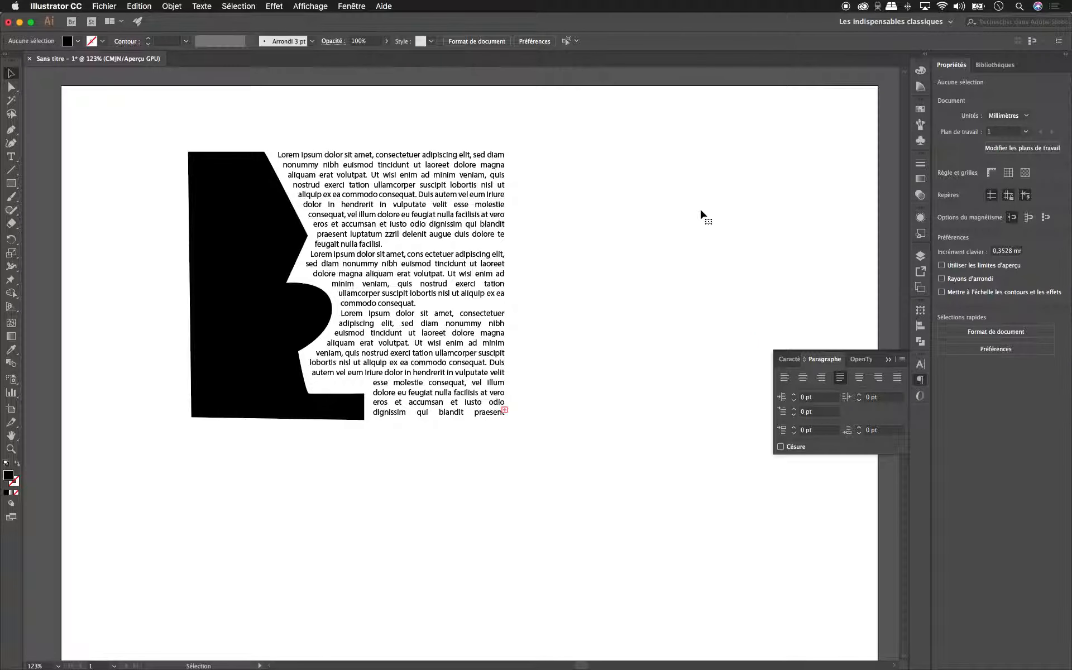
Move the black shape and its wrapped text together about 44 mm to the left
drag(146, 500, 266, 373)
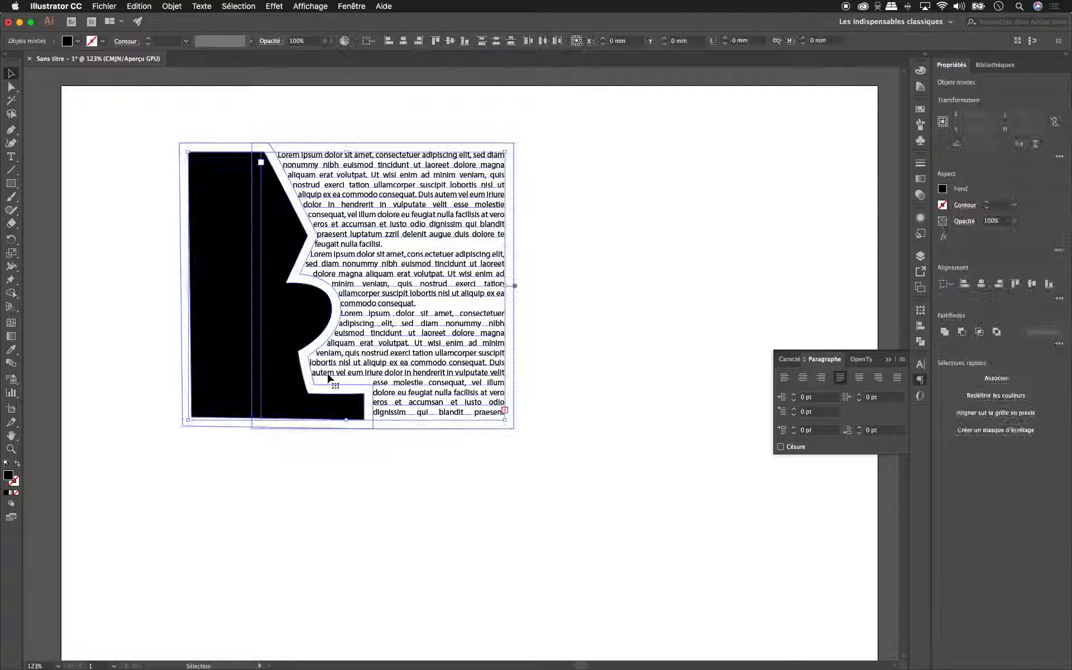
drag(287, 292, 199, 287)
click(581, 239)
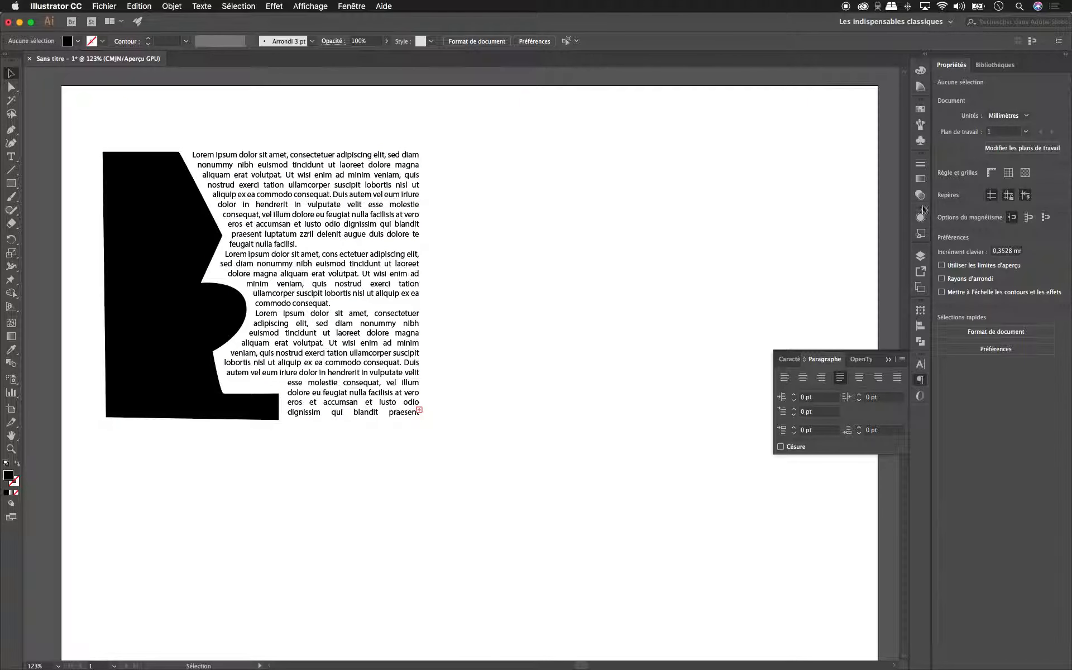
Narrow the document window to expose the desktop, preview Exercice.png in the Finder and close the preview
drag(1067, 191, 905, 201)
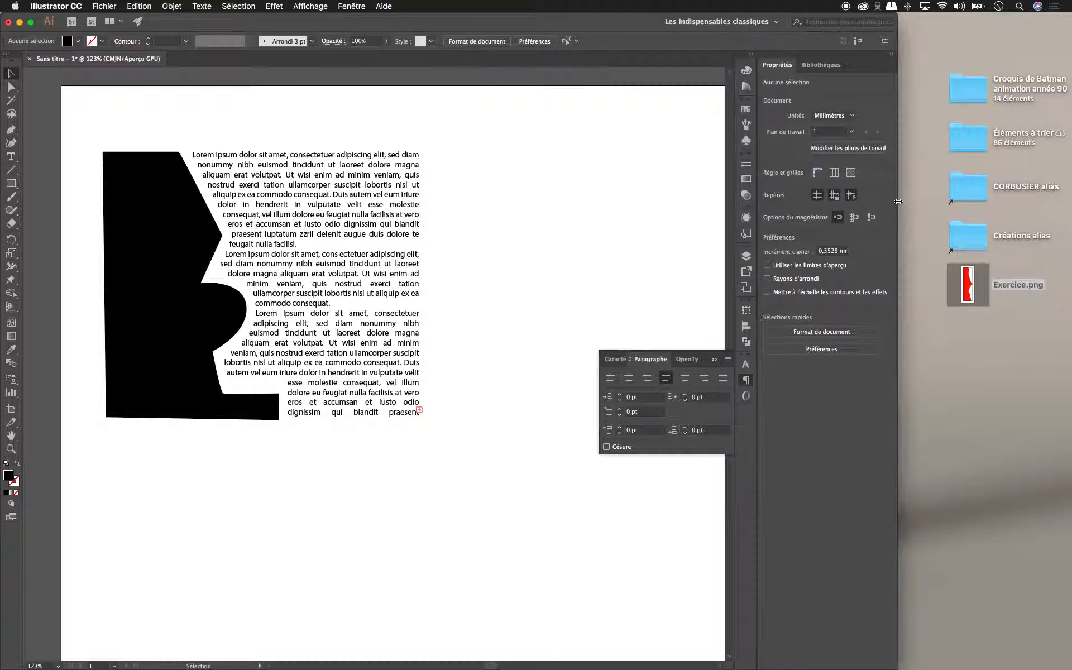
click(967, 277)
key(space)
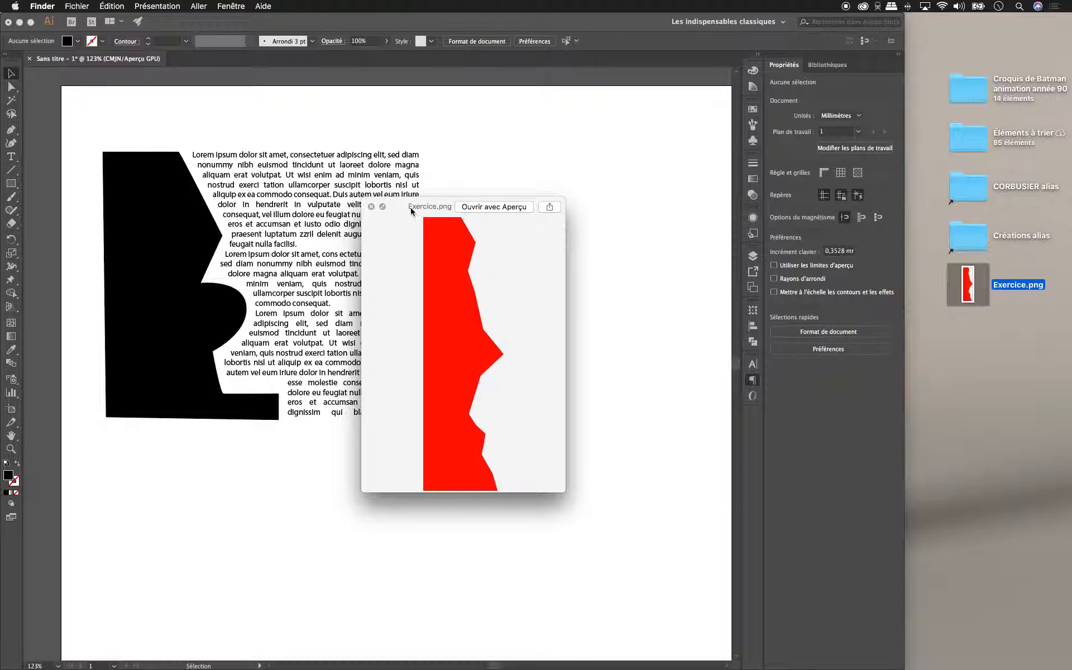
click(1050, 424)
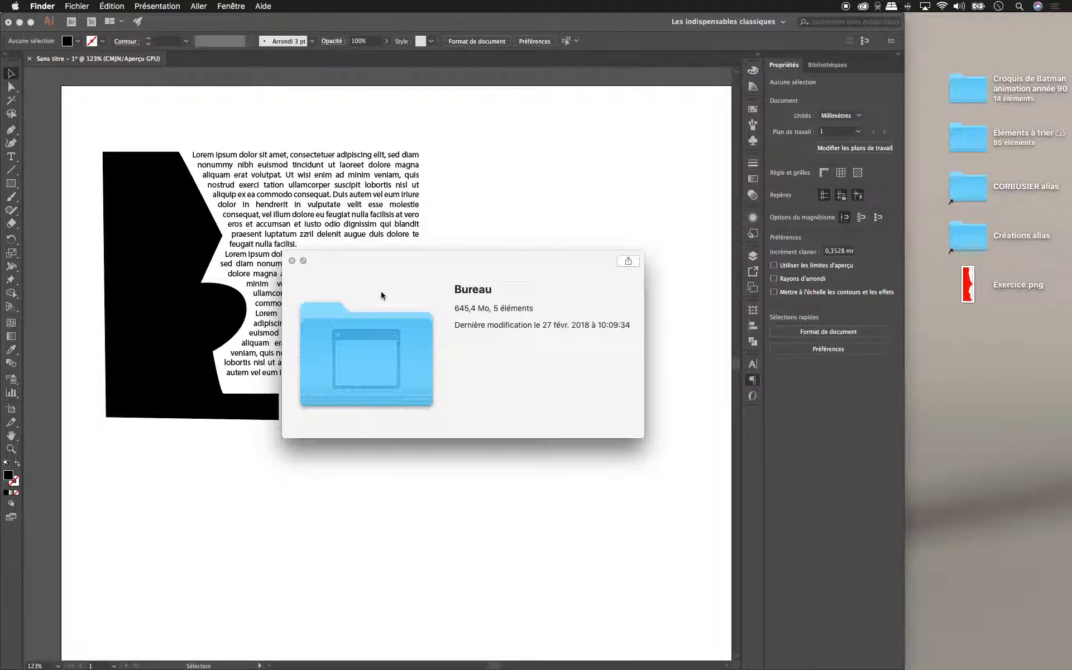
key(space)
Place Exercice.png from the desktop on the artboard beside the wrapped text, and widen the document window to full width
drag(969, 285, 525, 334)
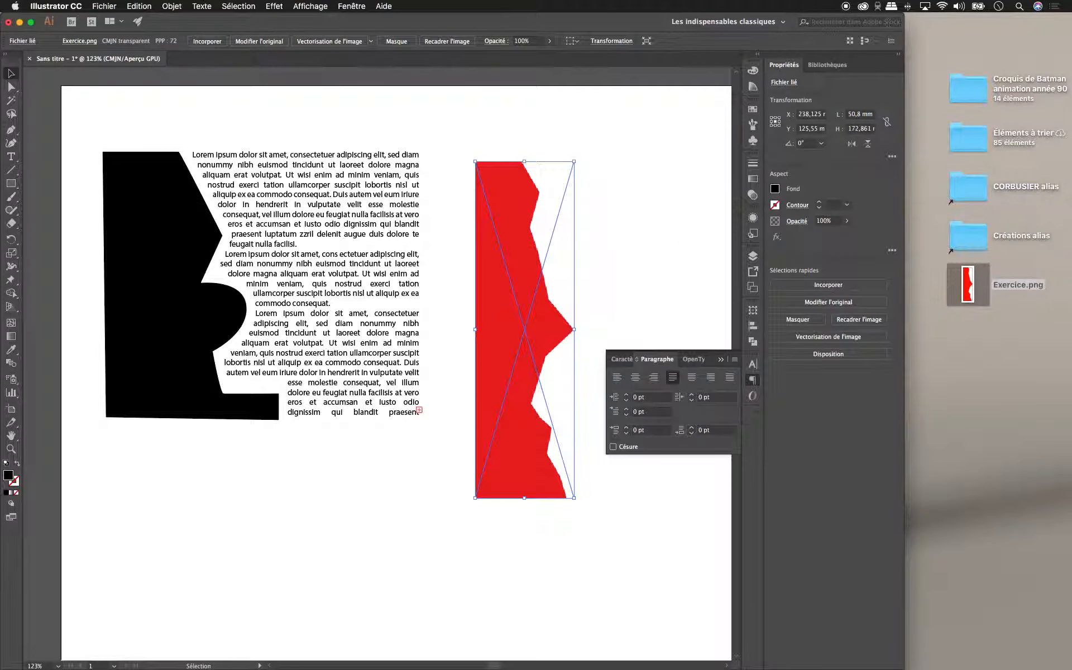
drag(902, 22, 1070, 21)
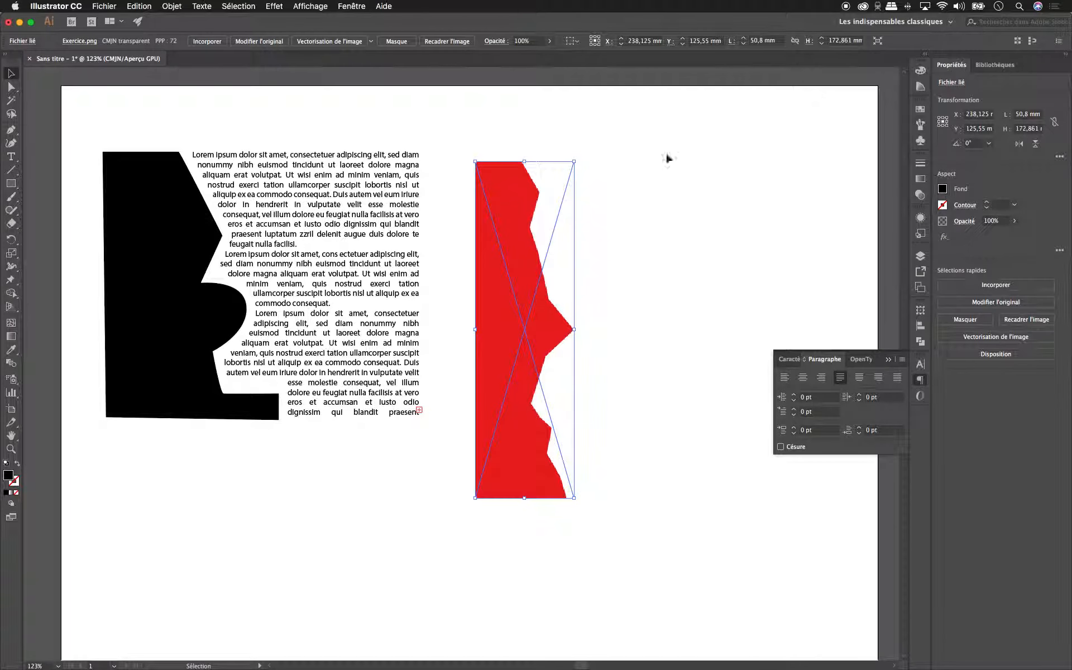
click(381, 229)
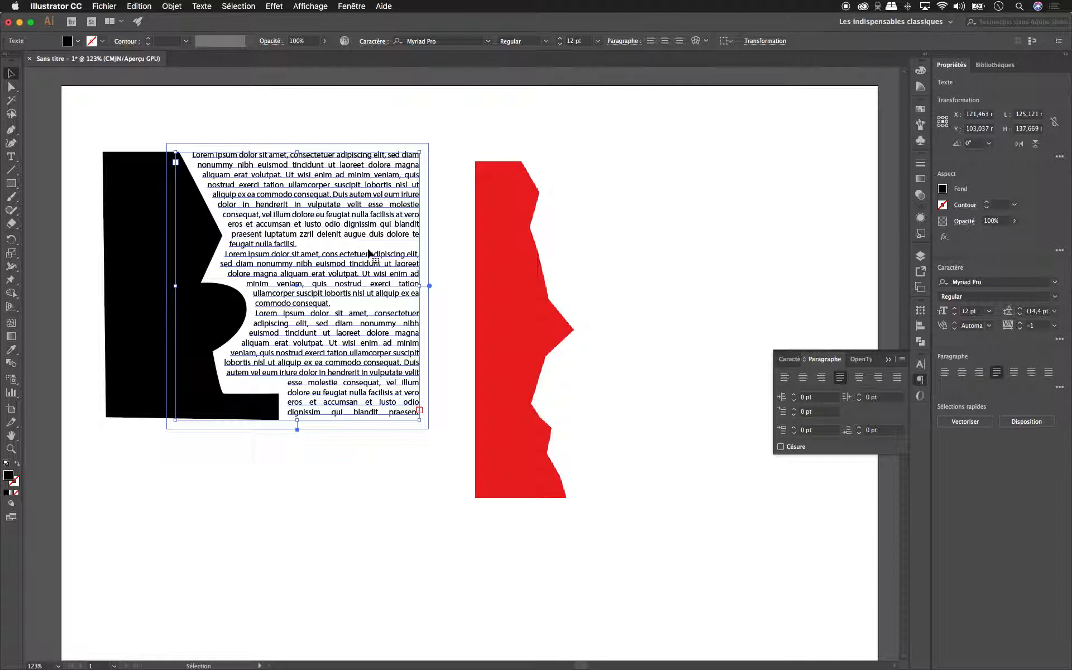
key(super+c)
key(super+v)
drag(425, 335, 640, 266)
key(a)
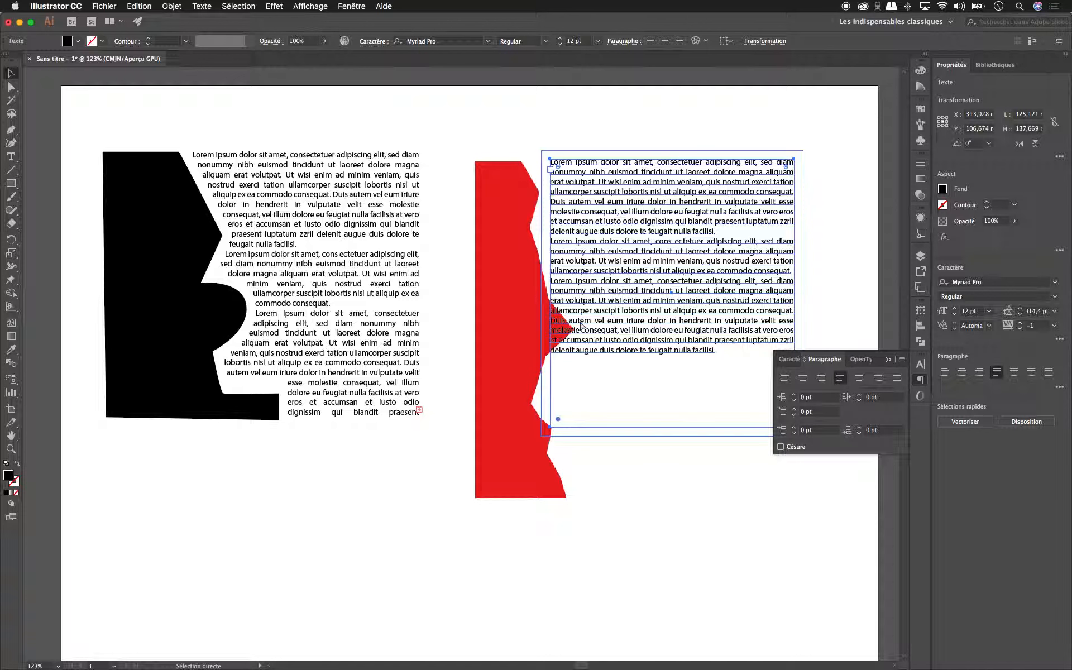
key(super+z)
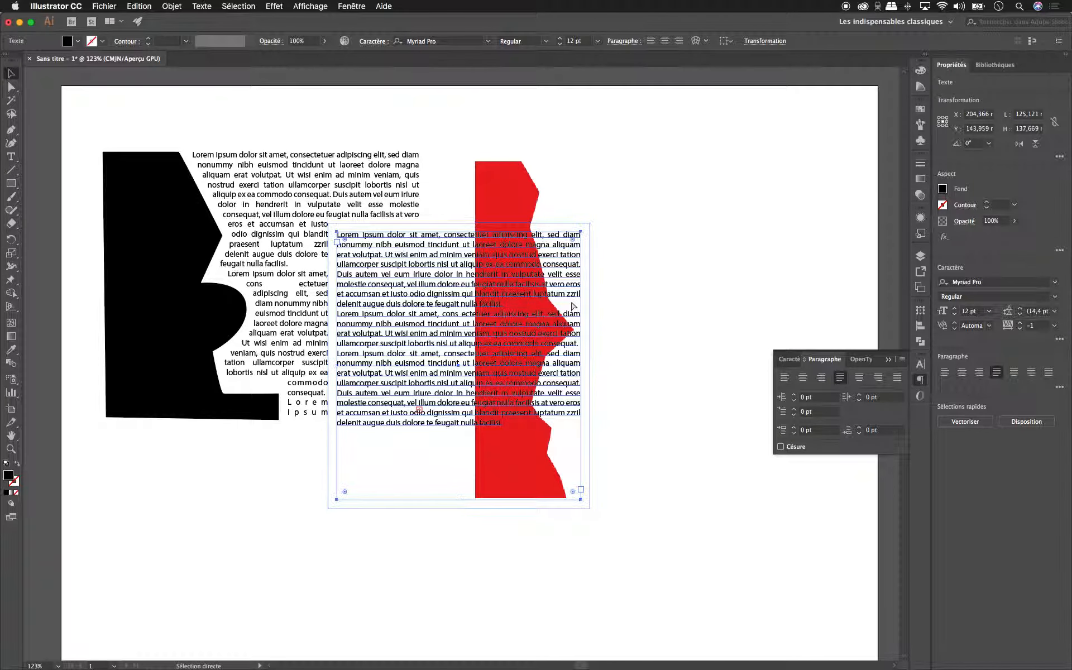
key(super+z)
Draw a rectangle about 122 × 173 mm overlapping the jagged side of the red image, with the default white fill and black stroke
click(10, 182)
mouse_move(522, 162)
mouse_down()
mouse_move(619, 339)
mouse_move(757, 516)
mouse_move(761, 498)
mouse_up()
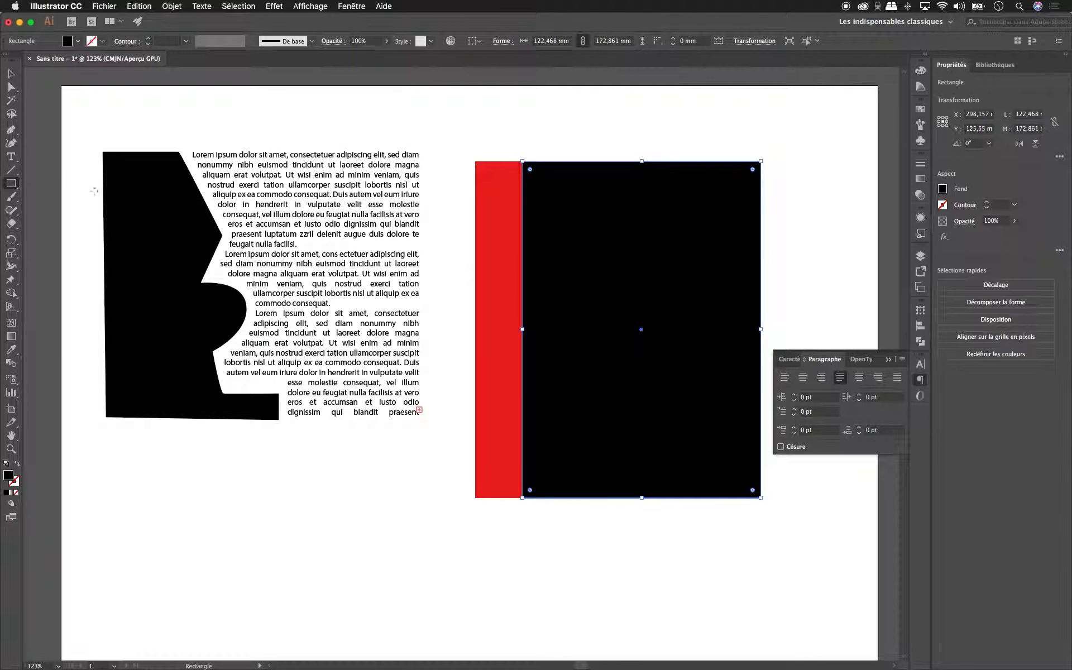
key(d)
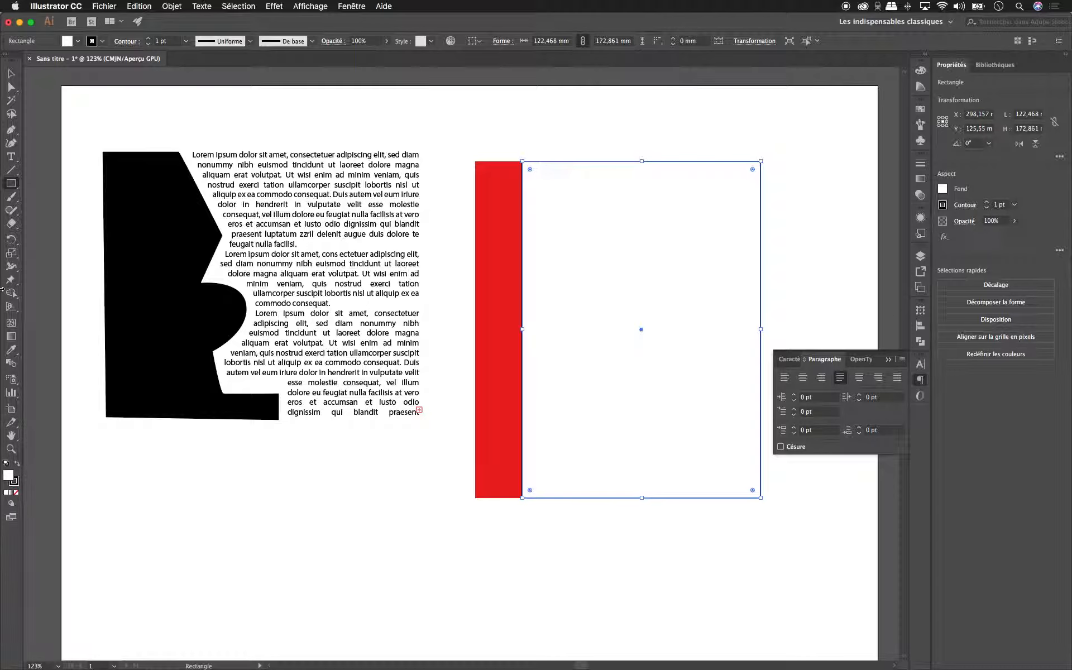
Convert the new rectangle into an area text frame filled with placeholder text, and select the frame
click(10, 157)
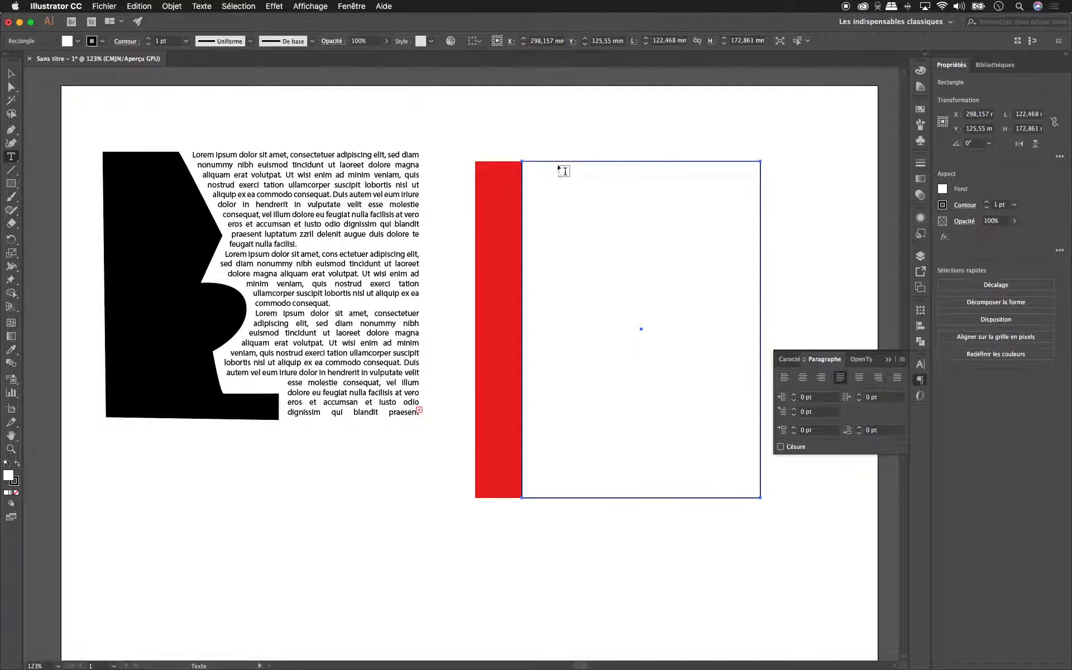
click(530, 174)
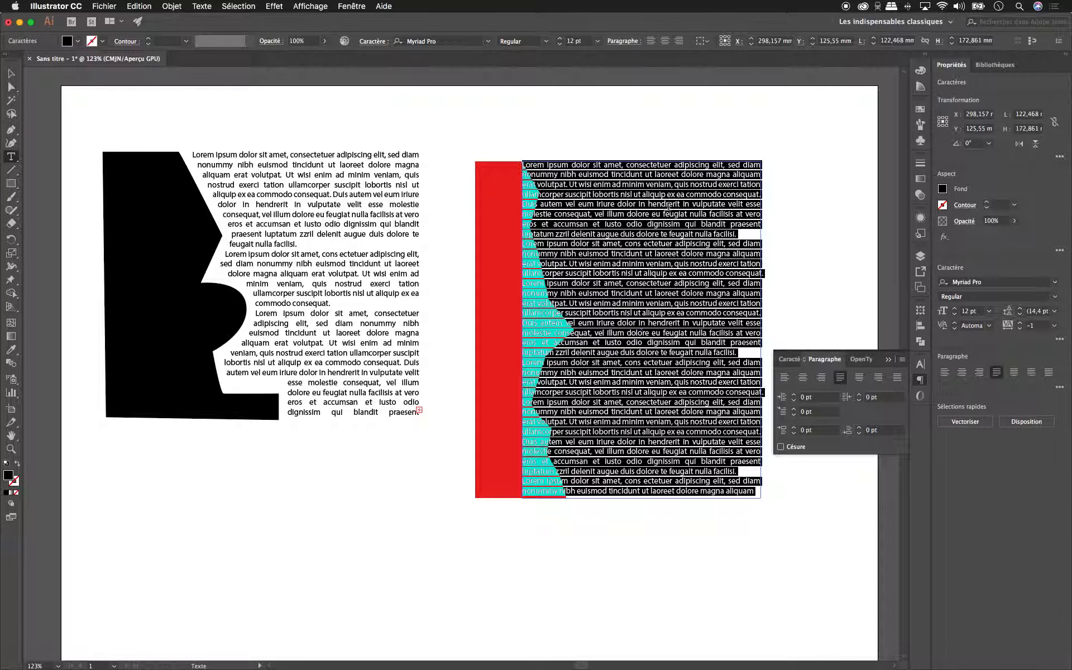
click(11, 73)
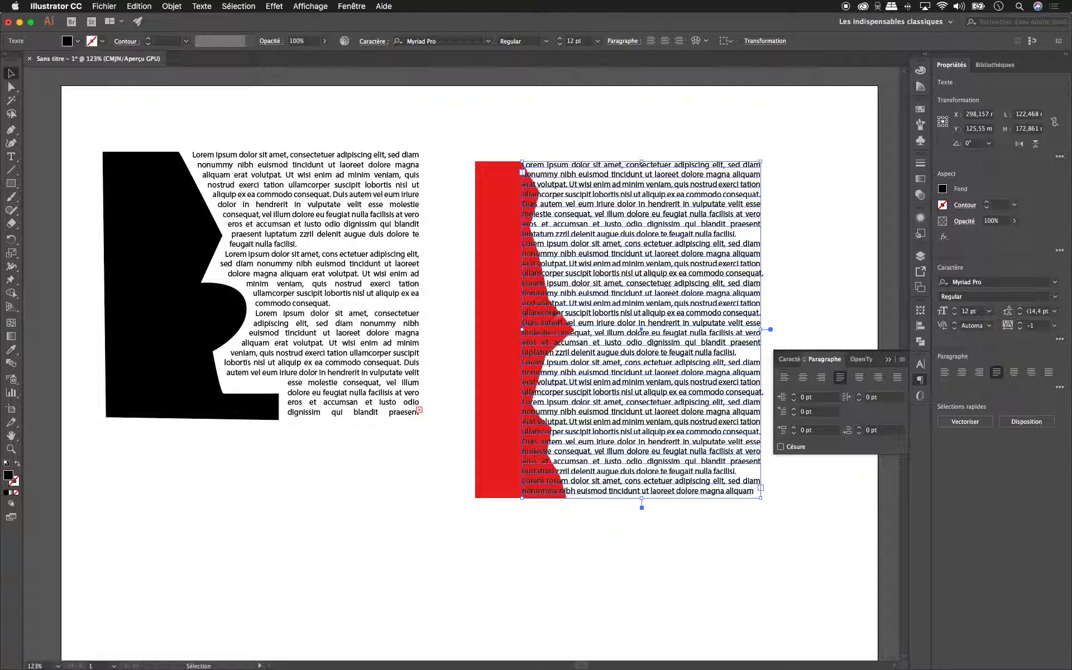
Cut the red image and its overlapping text frame, and hide and lock the layer Calque 1
click(921, 256)
click(840, 293)
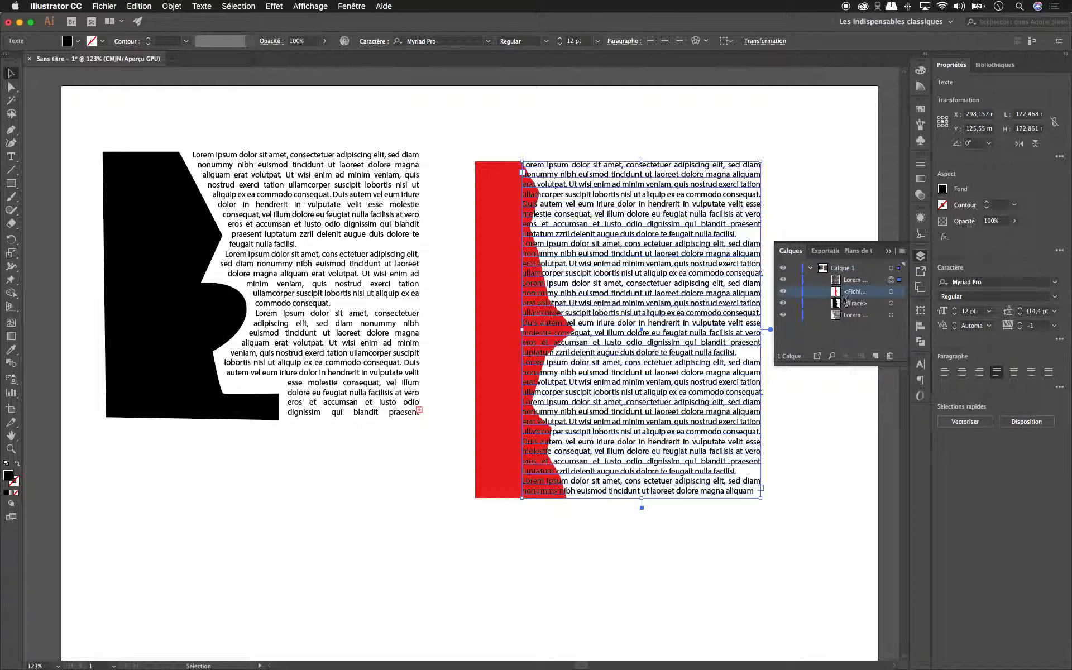
click(838, 282)
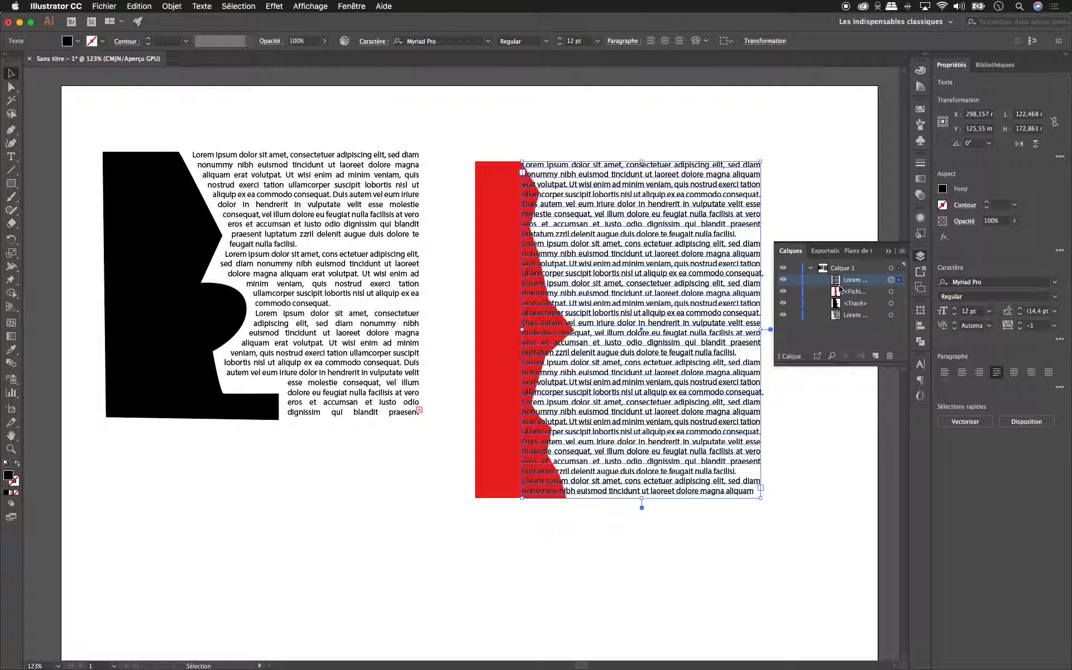
drag(606, 144, 476, 364)
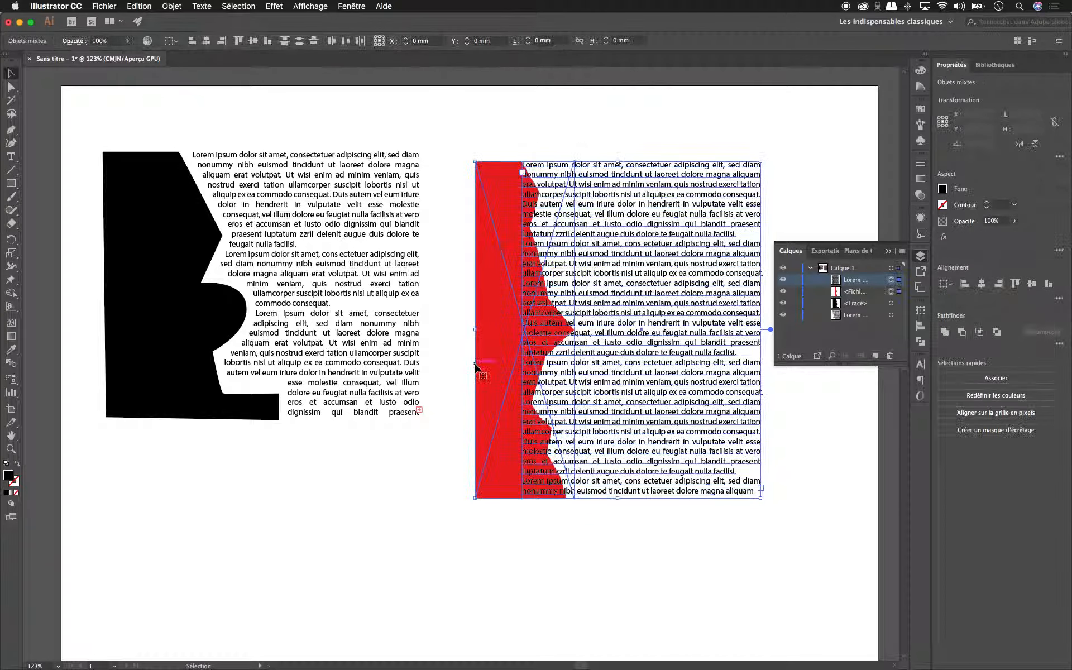
key(Delete)
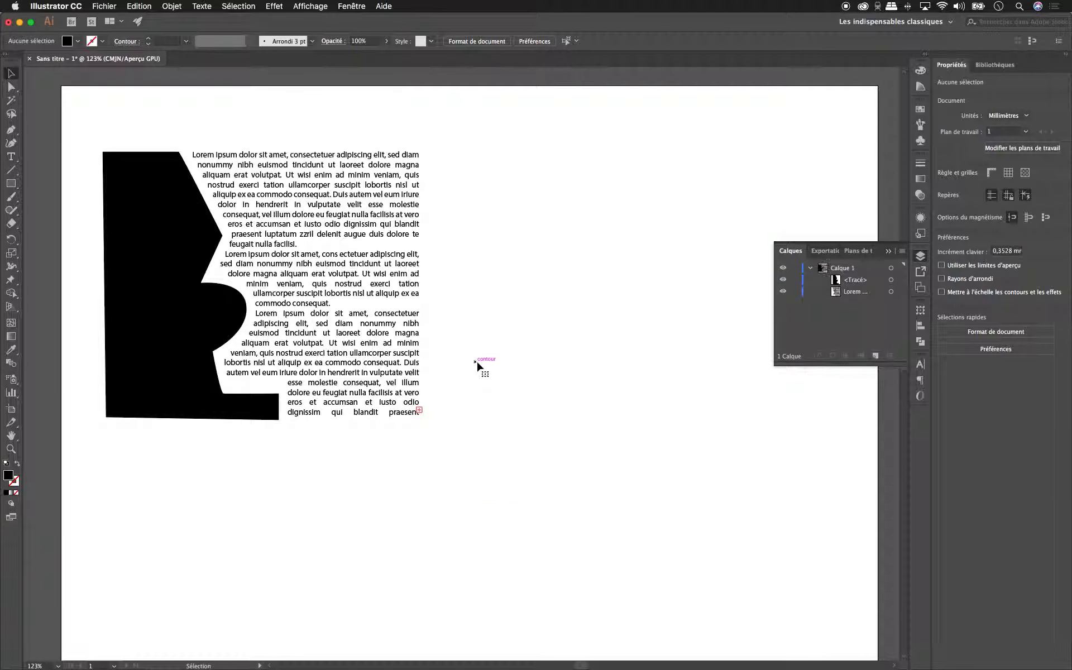
click(792, 269)
click(810, 268)
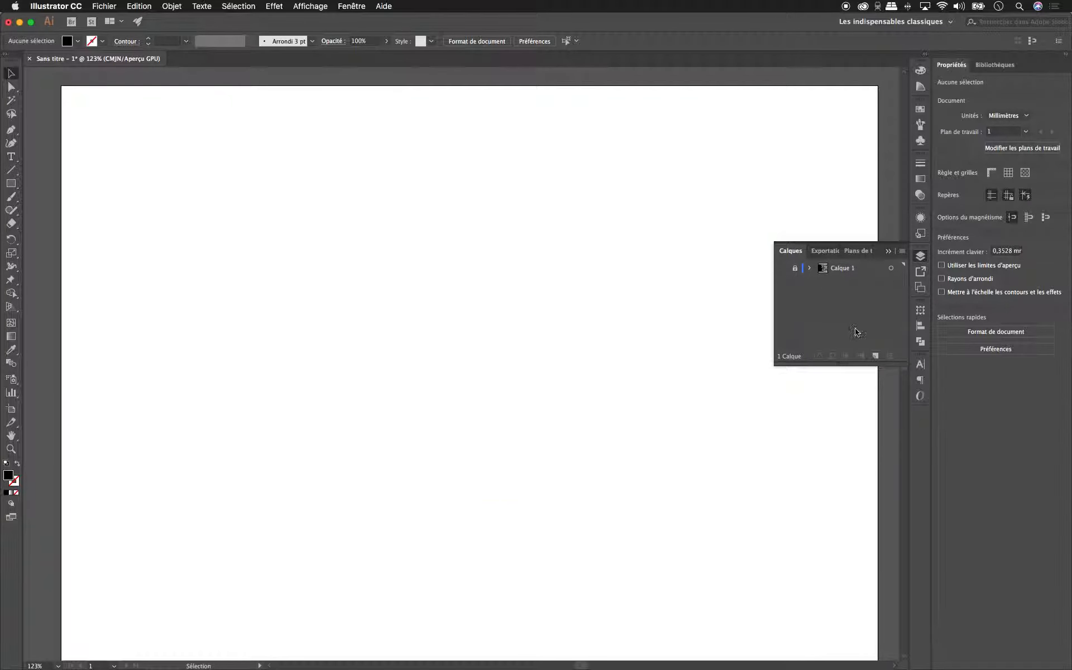
Create a new layer and paste the red image and text frame onto it
click(875, 357)
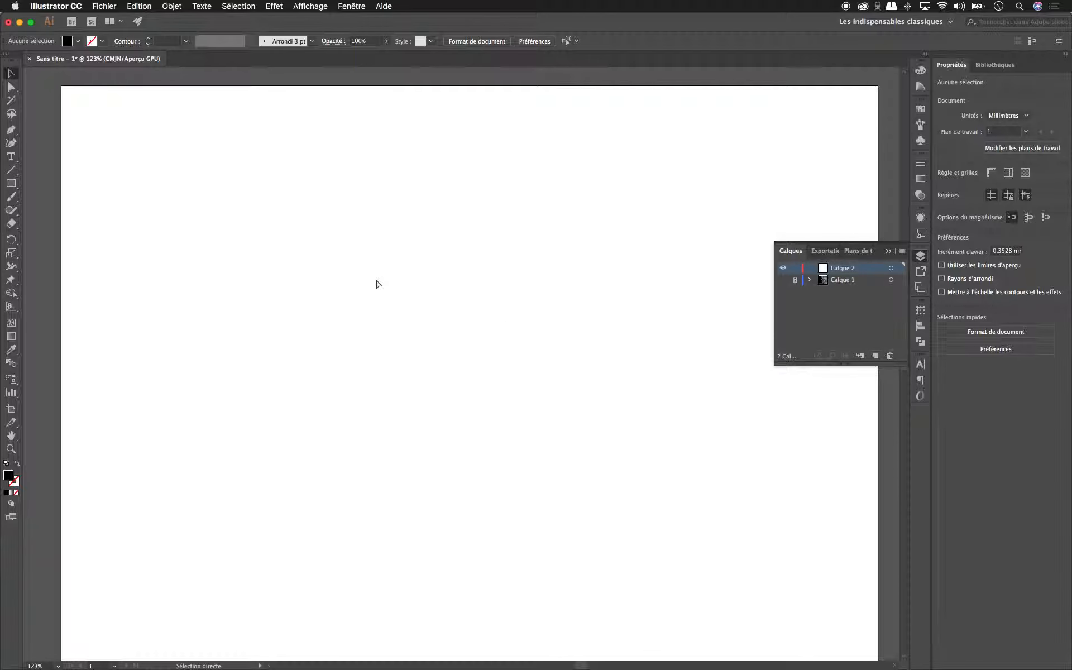
key(super+v)
click(475, 94)
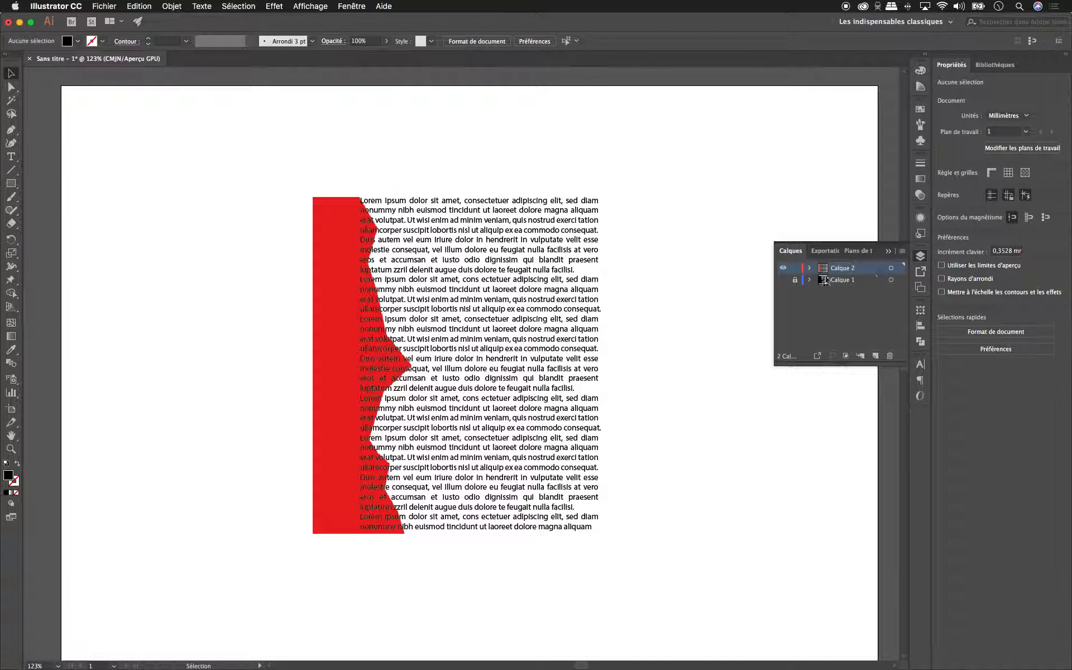
Move the text frame below the red image in the stacking order of Calque 2
click(810, 269)
click(841, 281)
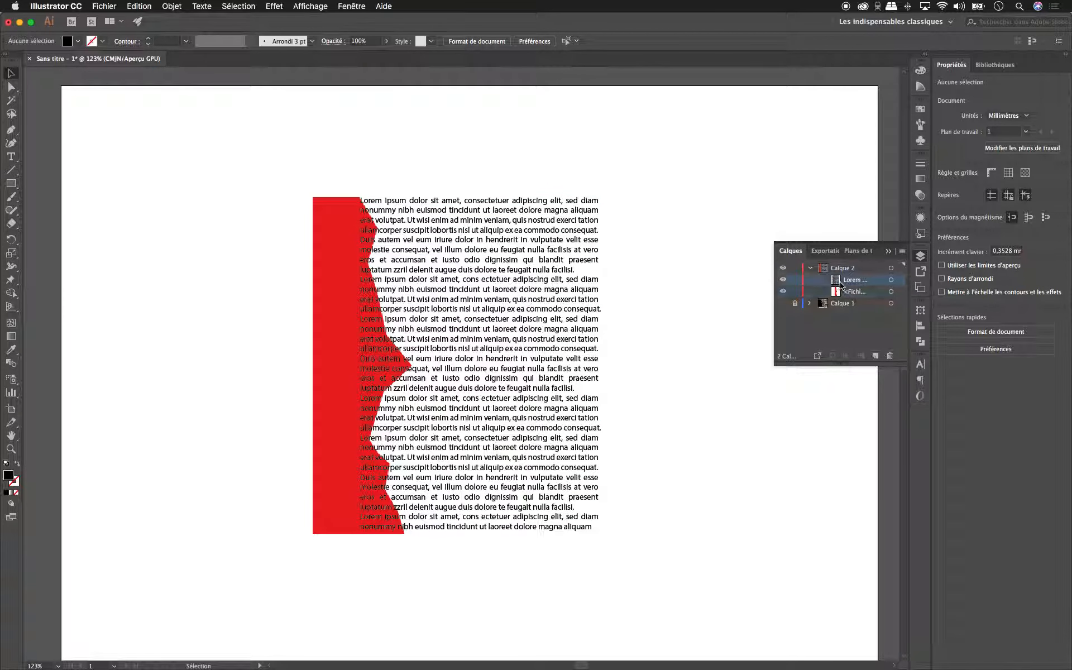
drag(845, 284, 864, 297)
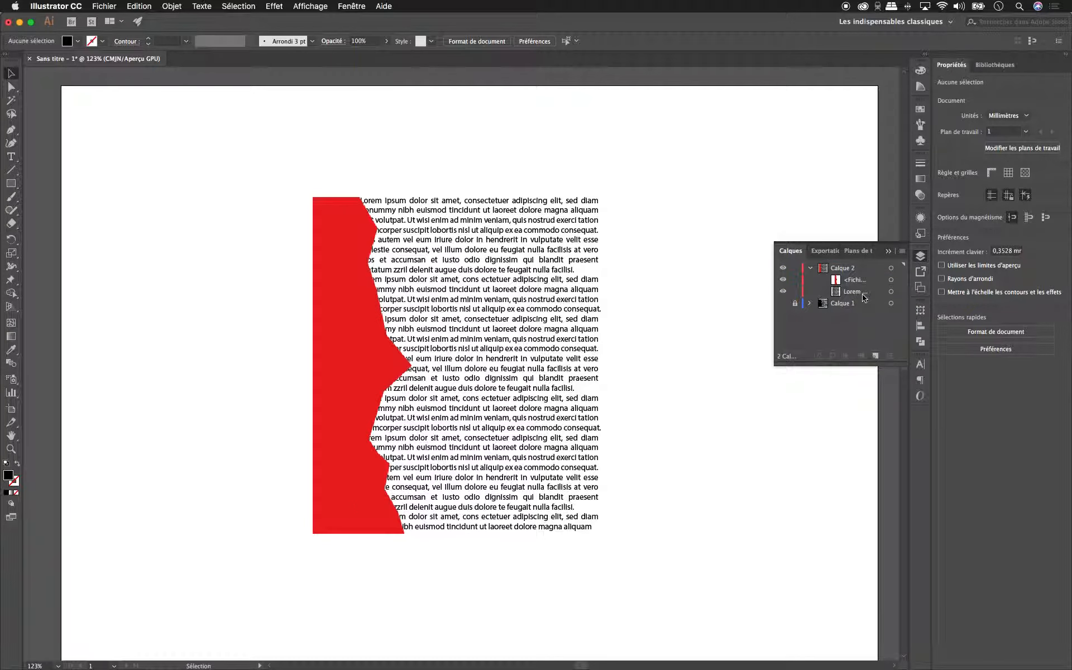
Move the red image about 5 mm to the left so it overlaps the text less
click(837, 281)
click(355, 310)
mouse_move(356, 310)
mouse_down()
mouse_move(309, 311)
mouse_move(373, 308)
mouse_up()
click(445, 175)
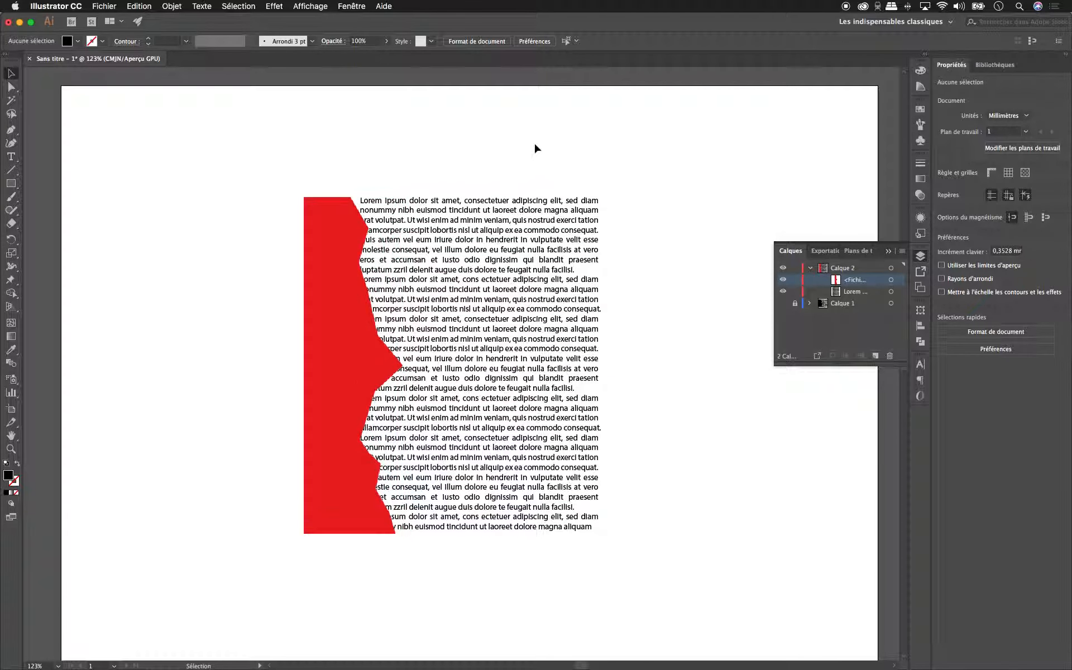
Apply a text wrap to both the red image and the text frame, accepting that text objects are included
key(super+a)
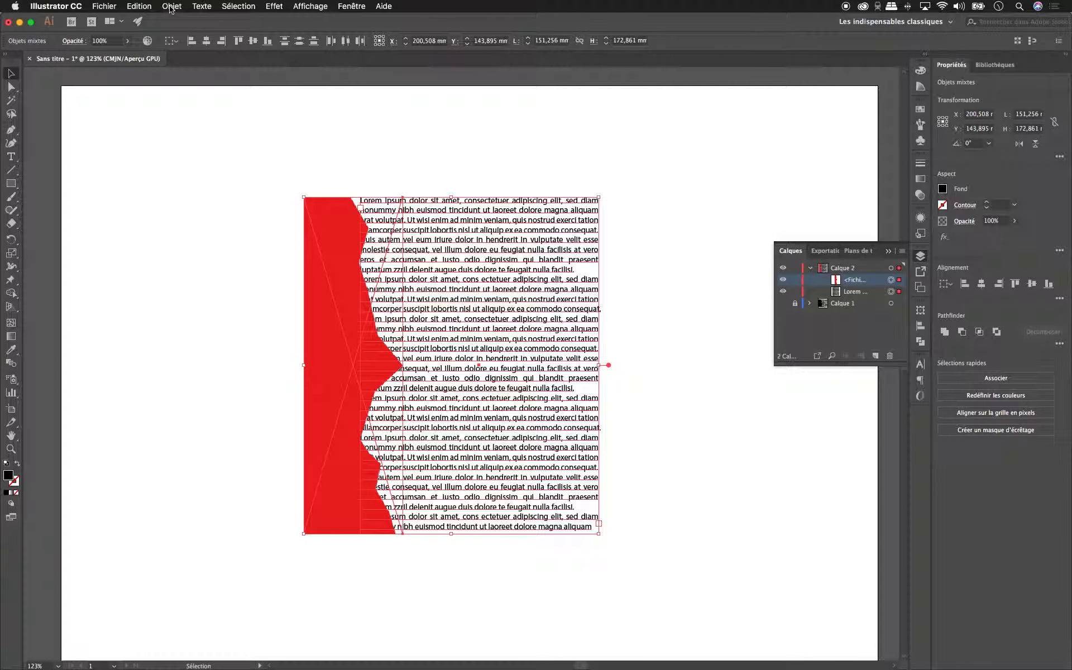
click(170, 7)
mouse_move(210, 334)
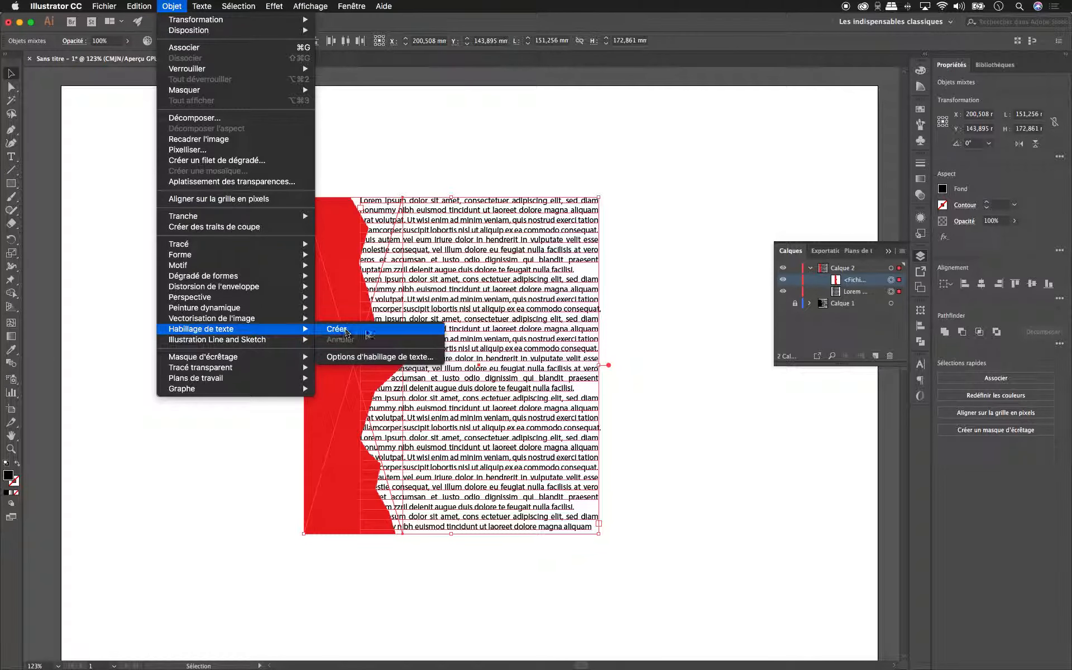
click(368, 333)
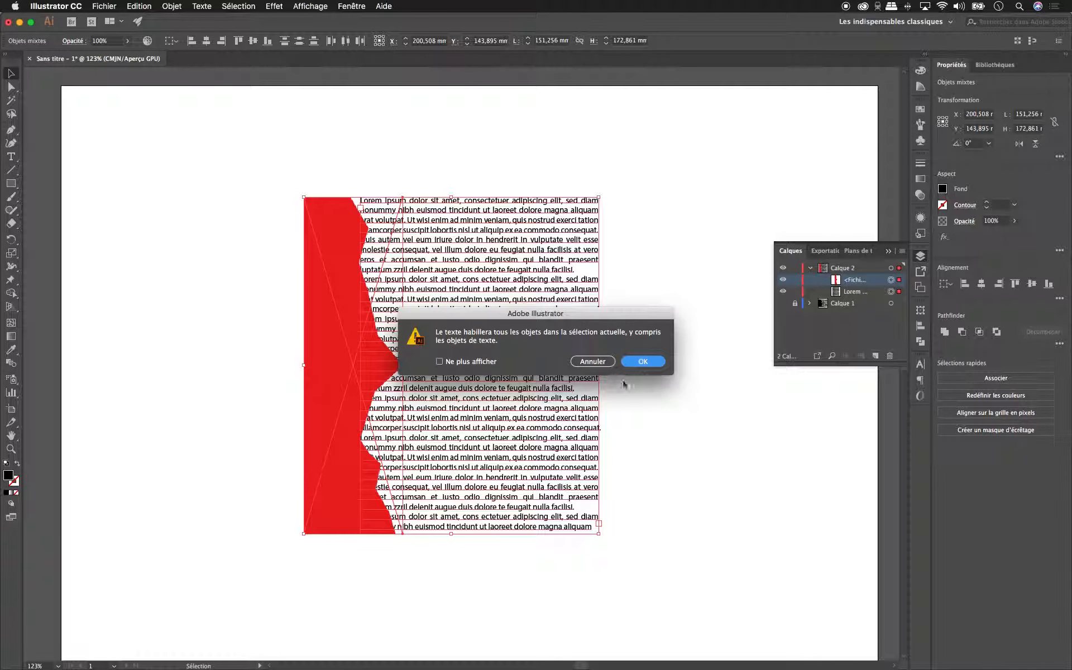
click(643, 361)
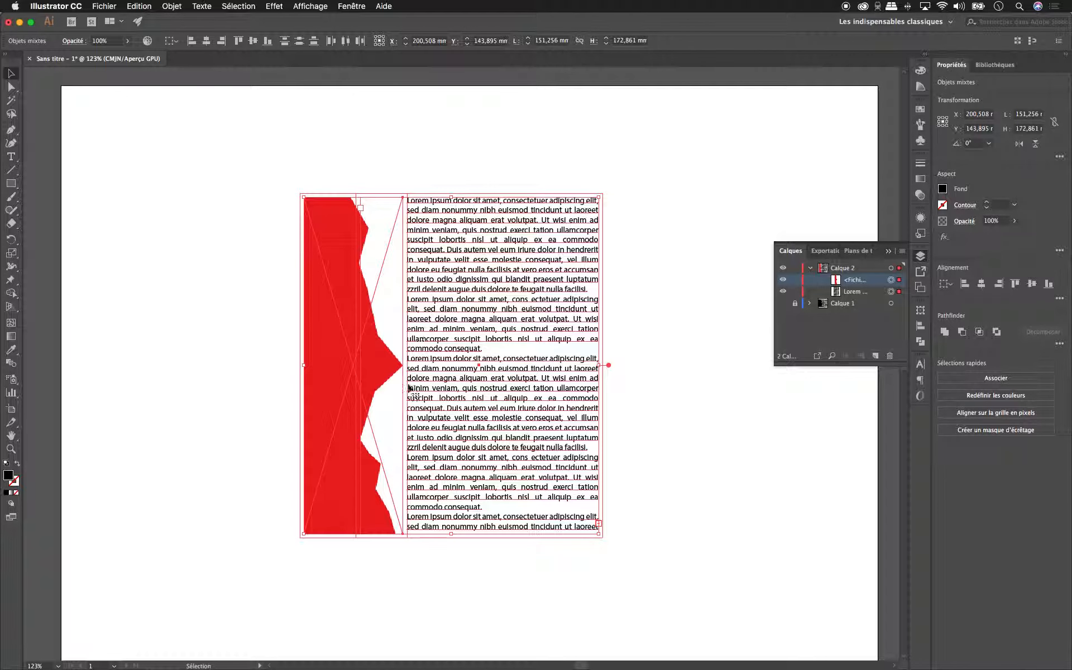
click(451, 147)
Embed the linked Exercice.png image in the document, check its wrap outline and undo the embedding
click(359, 335)
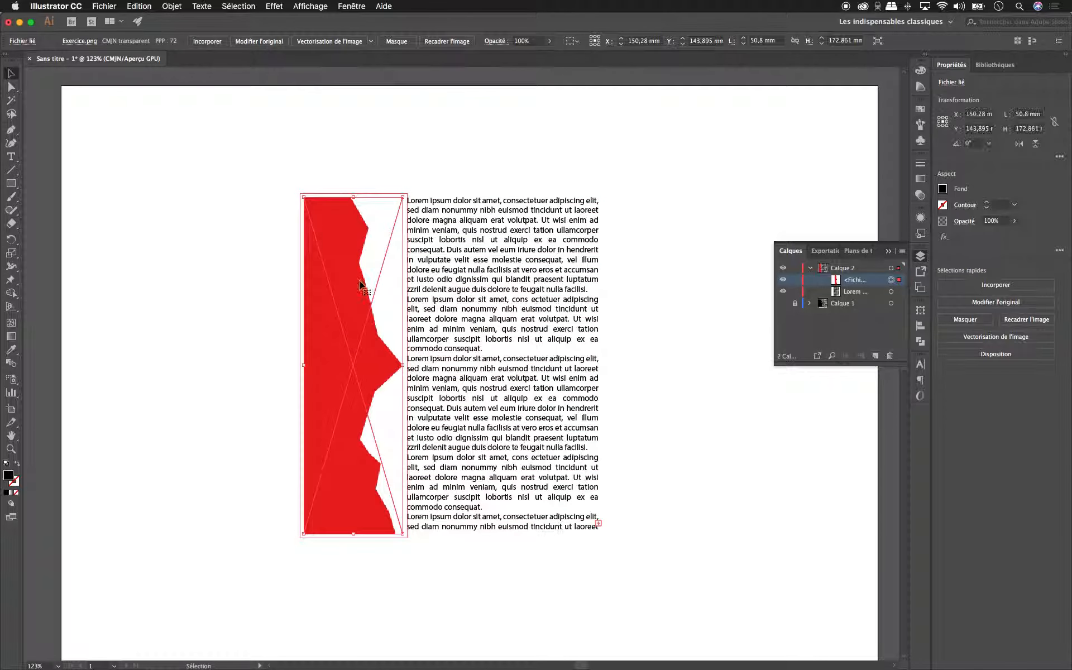
click(414, 282)
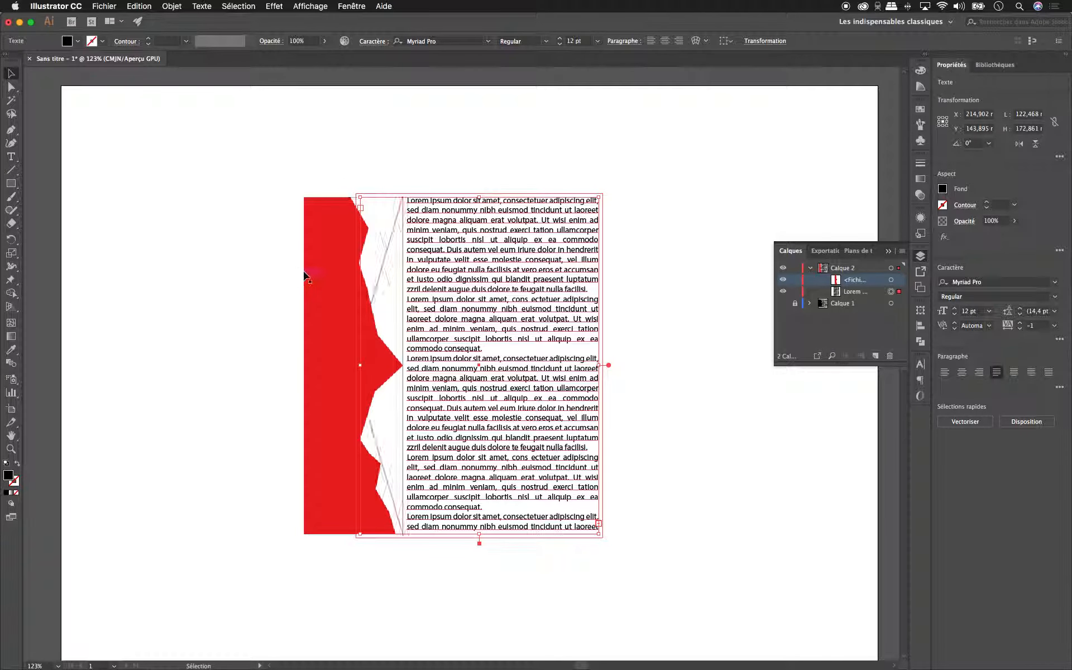
click(329, 254)
click(207, 41)
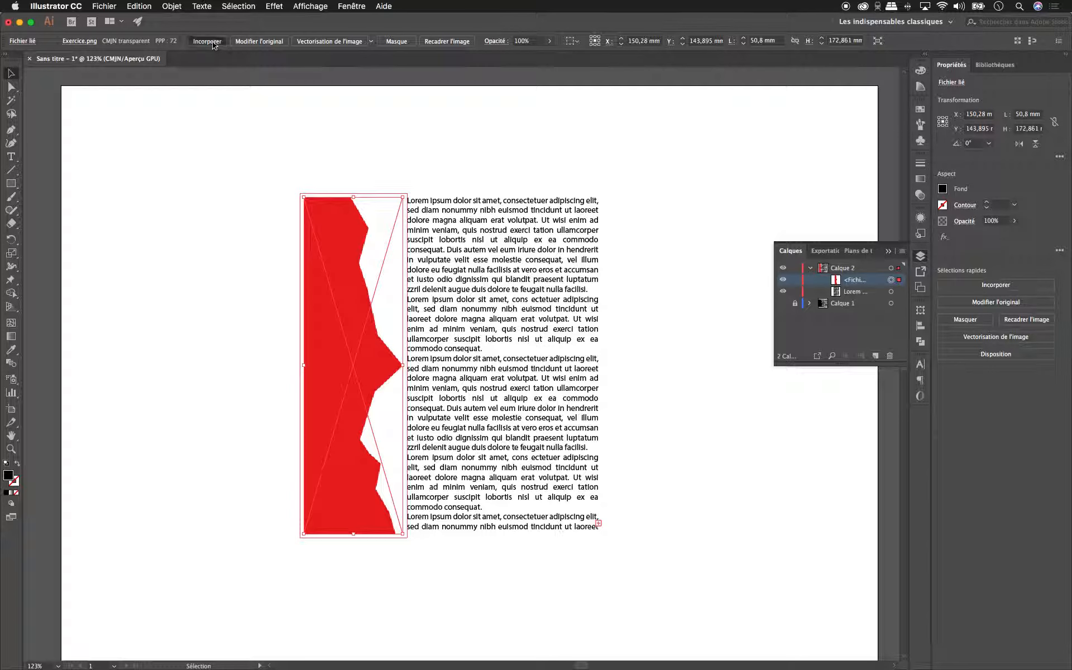
click(542, 134)
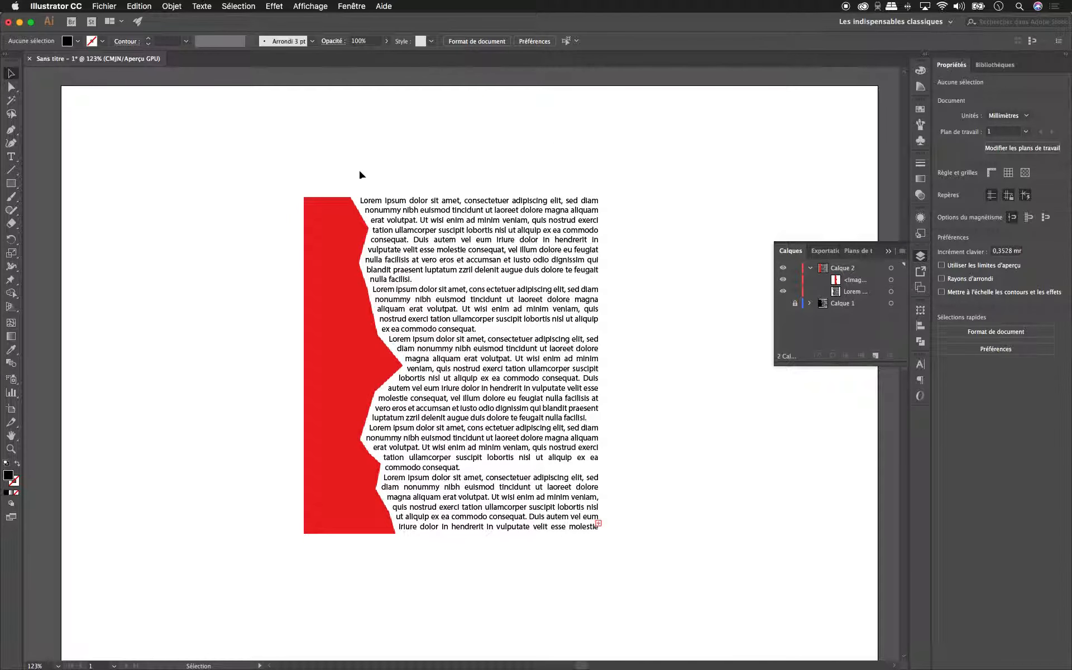
click(330, 240)
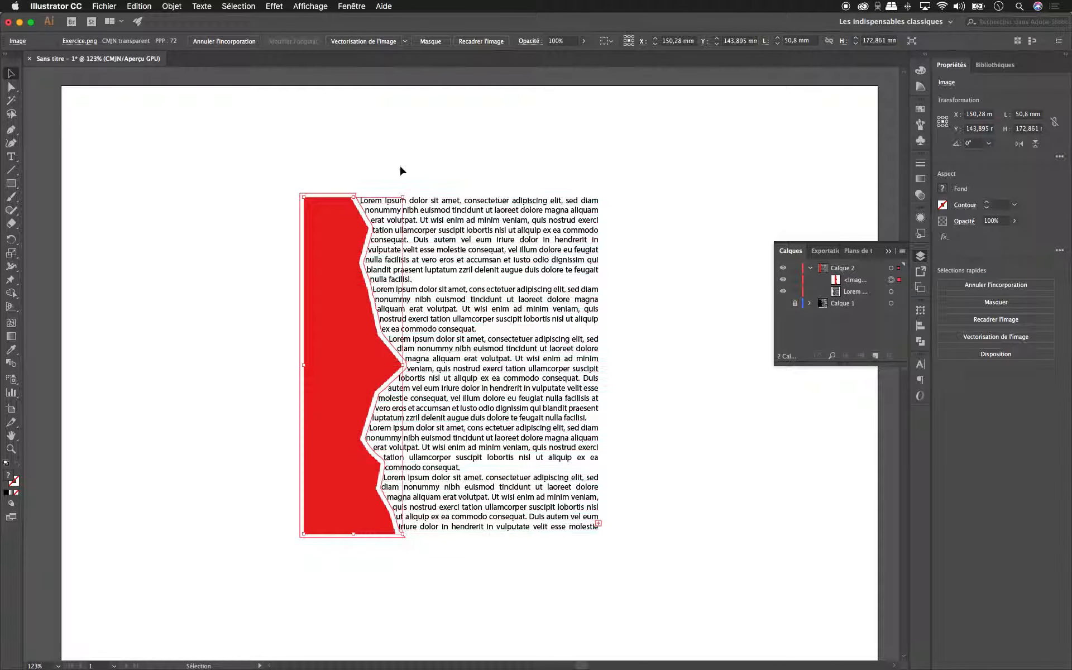
key(super+z)
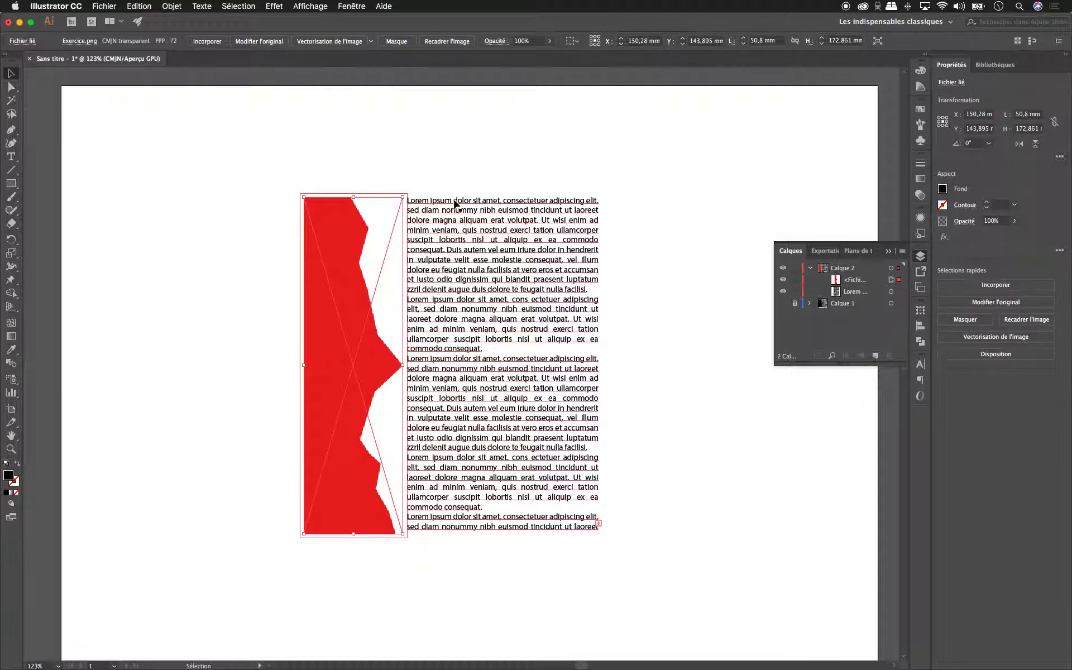
Embed the linked red image so the text wraps along its transparent contour
click(302, 232)
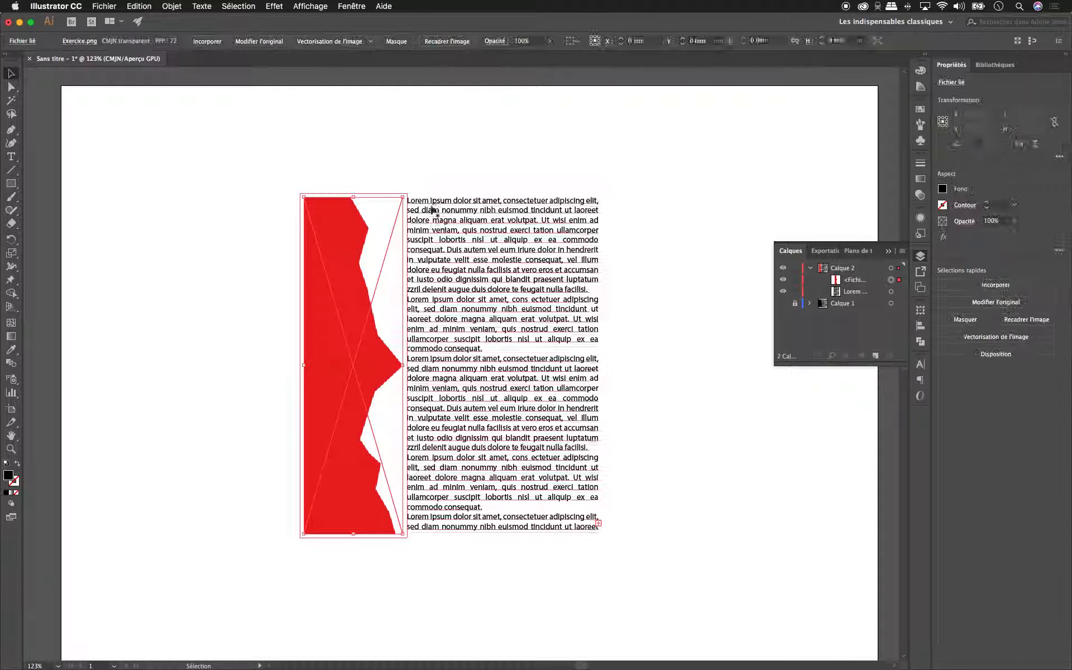
click(207, 41)
click(441, 174)
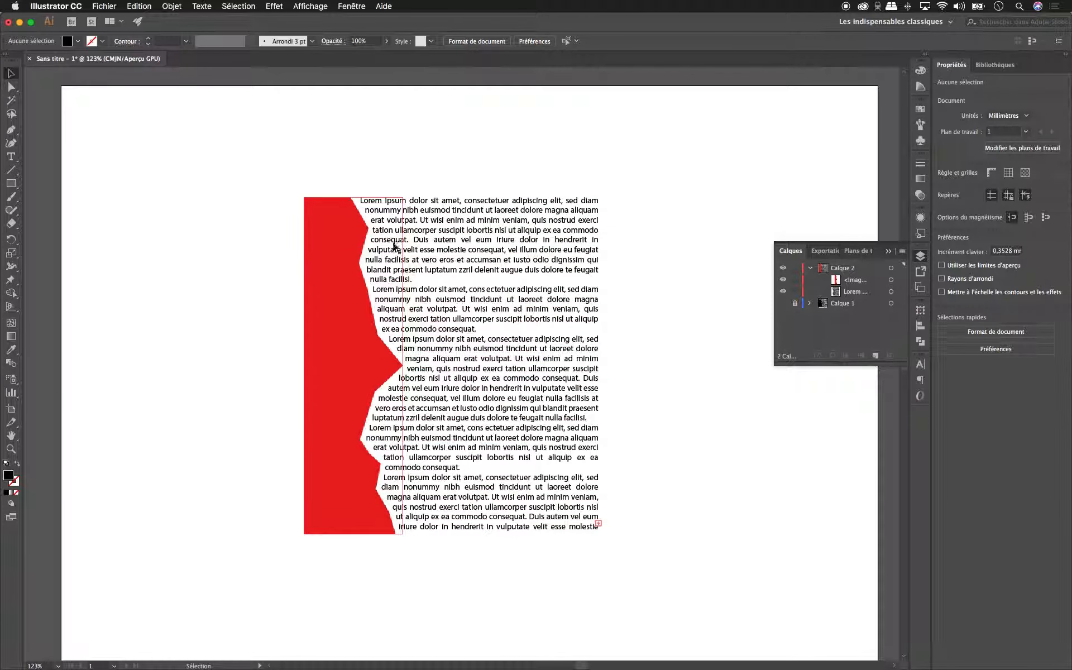
Thread the wrapped text's overflow into a new text frame about 65 × 70 mm at the artboard's lower right
drag(478, 166, 237, 432)
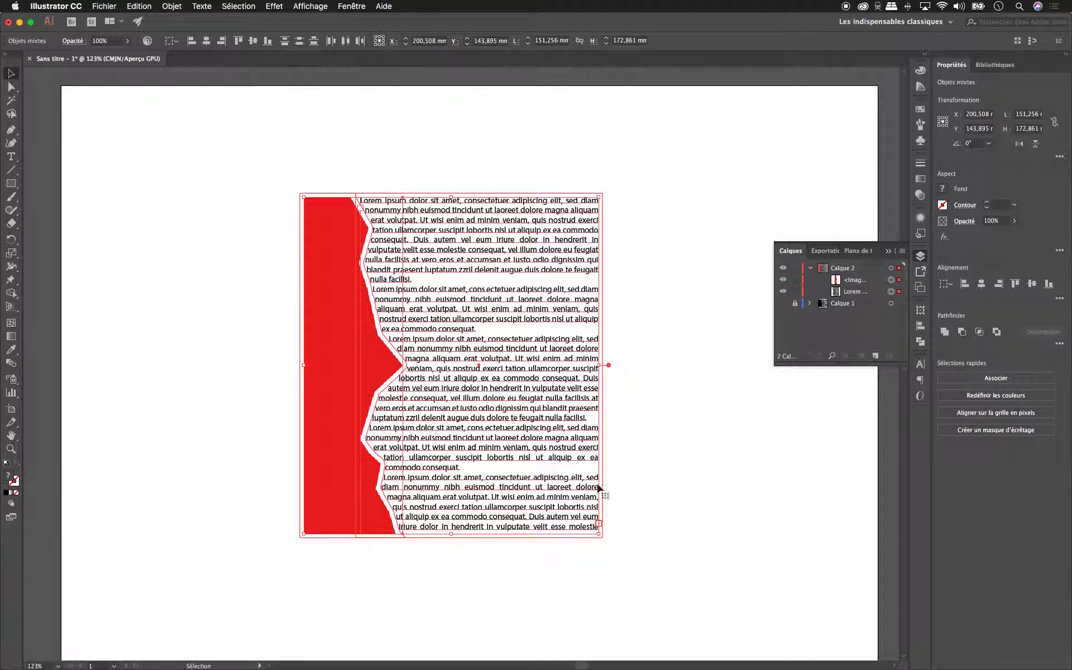
key(t)
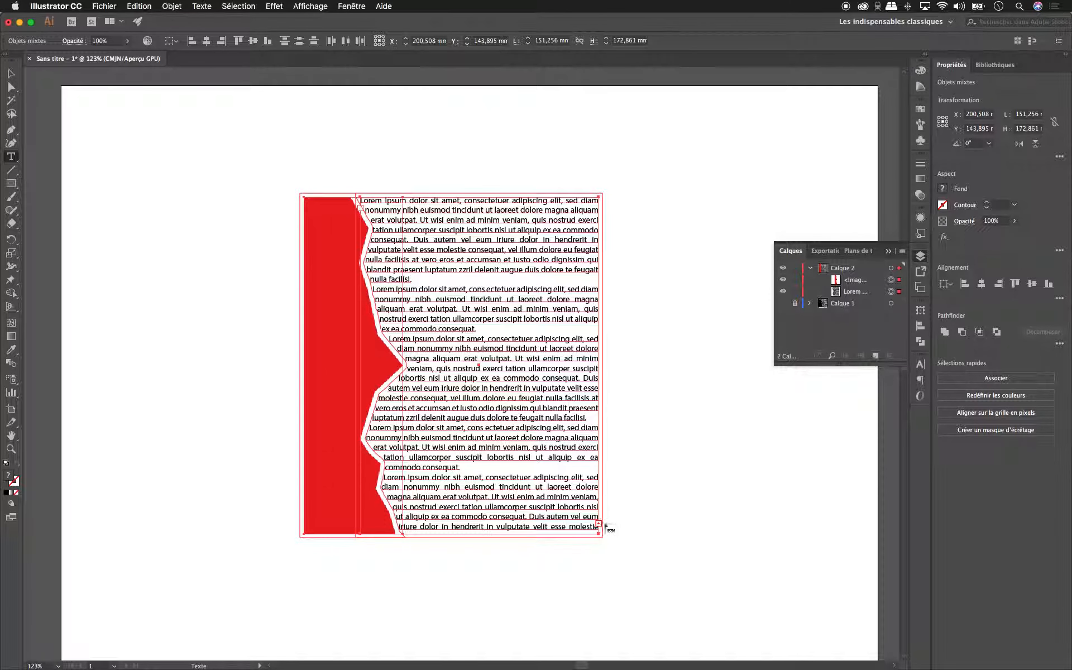
drag(669, 470, 790, 601)
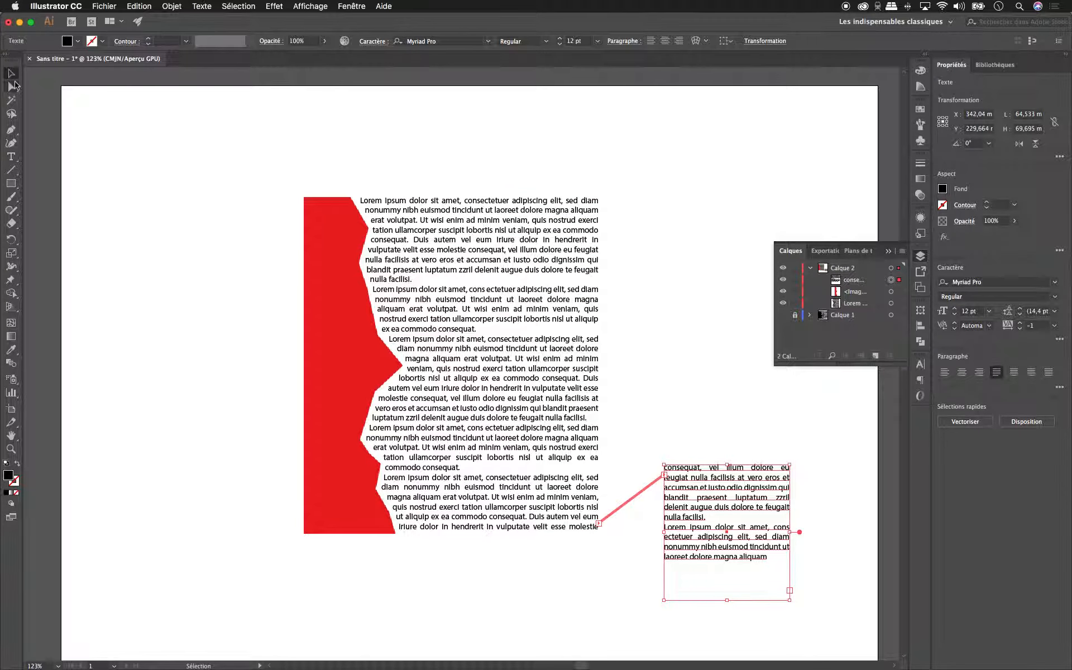
click(397, 227)
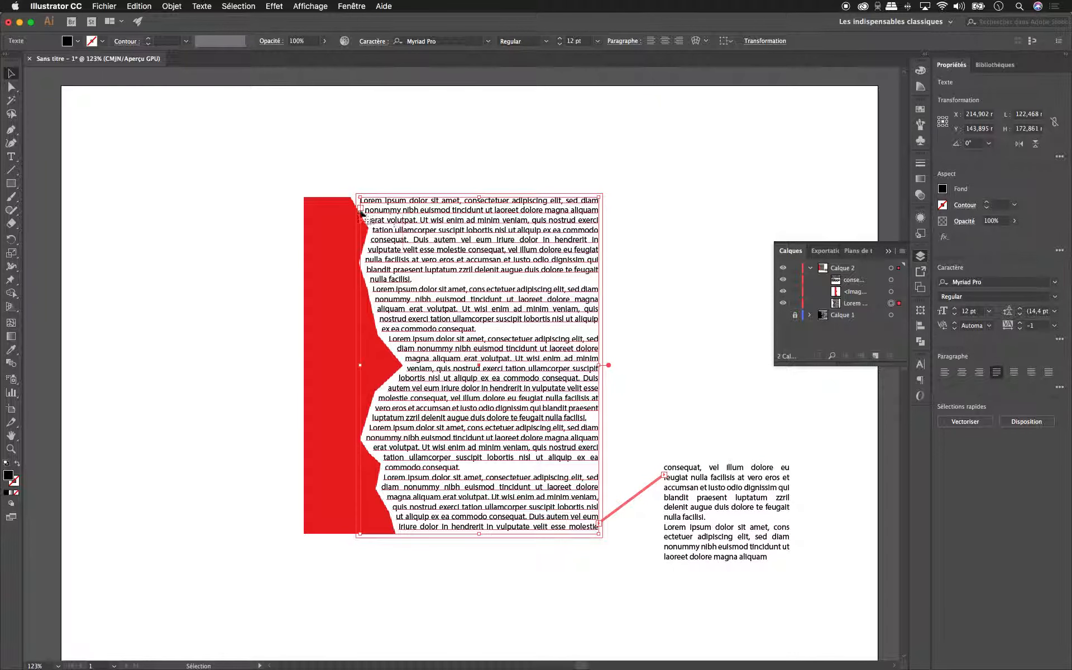
key(t)
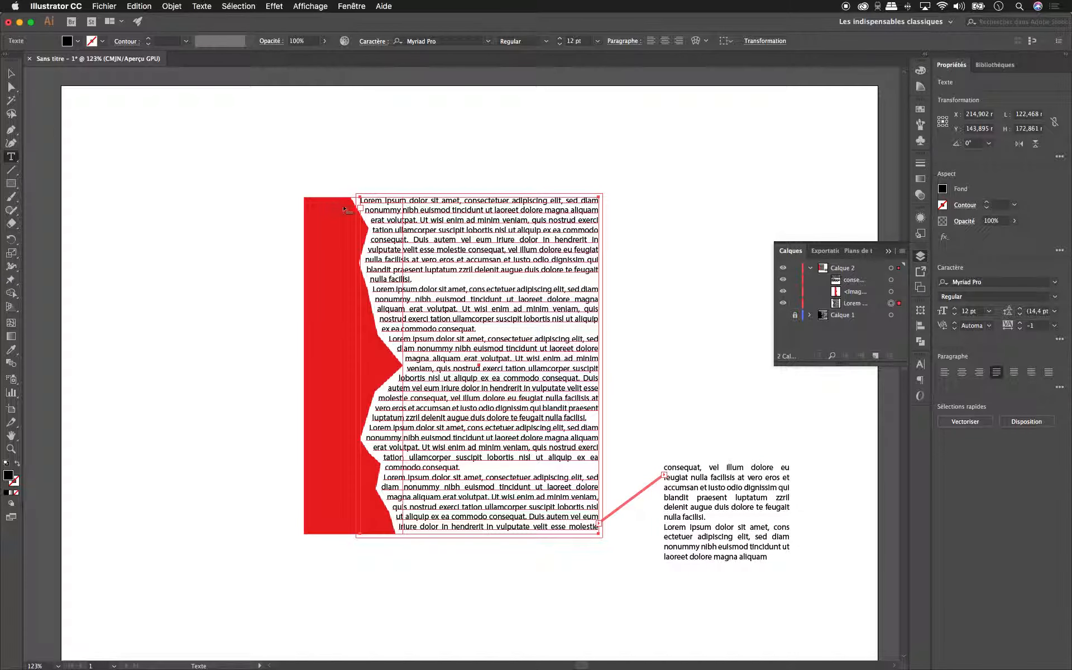
key(v)
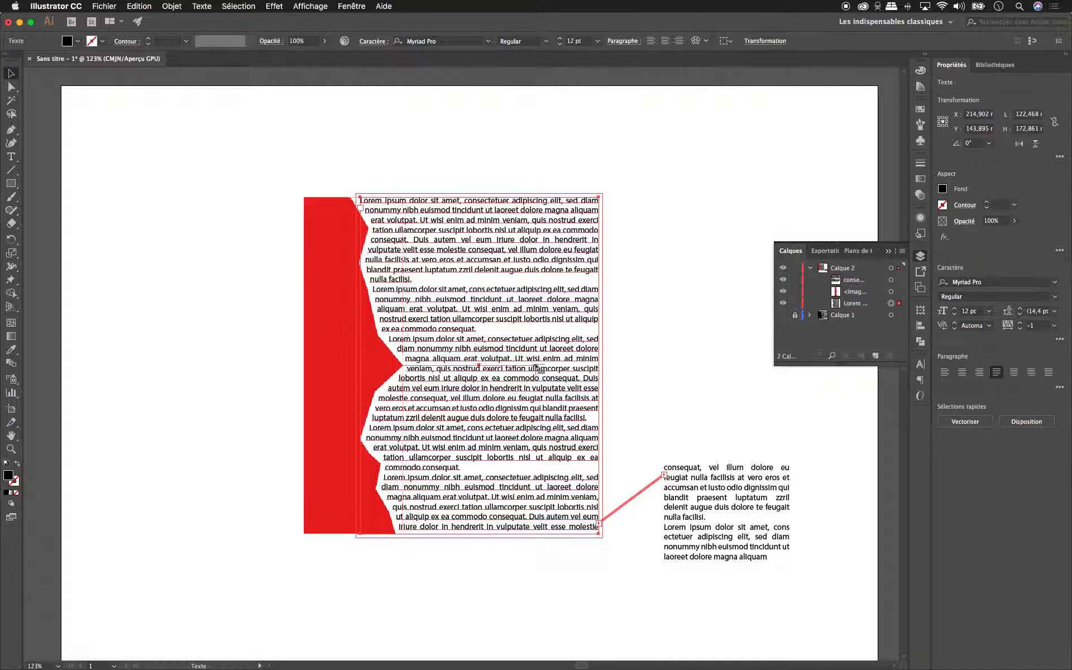
click(731, 503)
click(744, 511)
scroll(744, 513, down, 1)
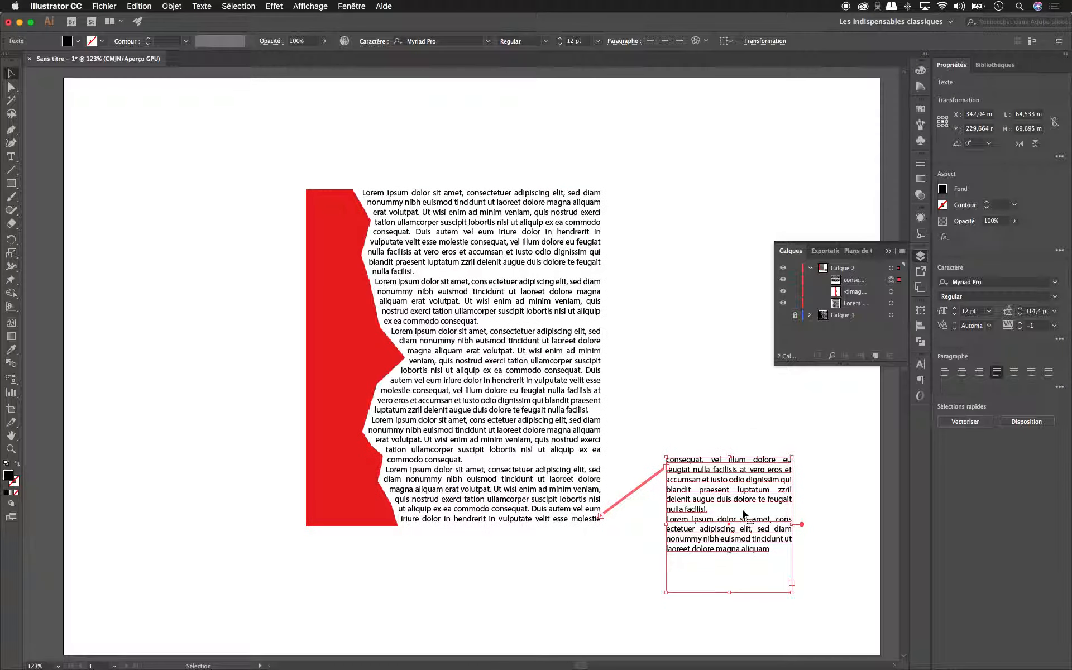
Set the text wrap offset of the red image and its text frame to 9 pt with preview on, trying the inverted wrap but leaving it off
click(280, 207)
drag(369, 185, 276, 321)
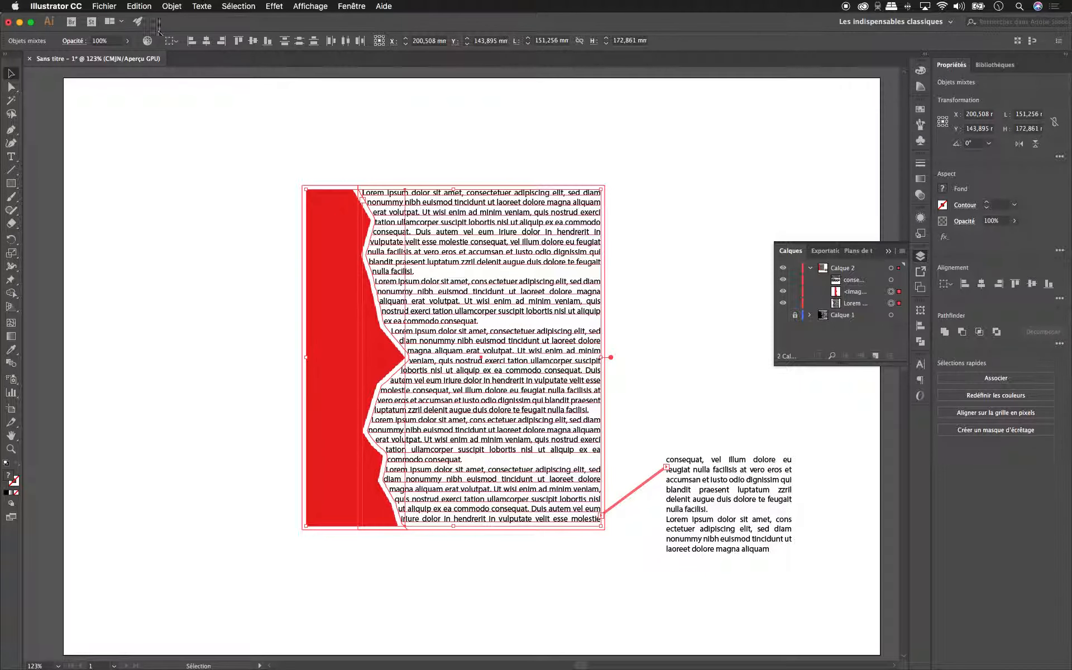
click(172, 6)
mouse_move(246, 313)
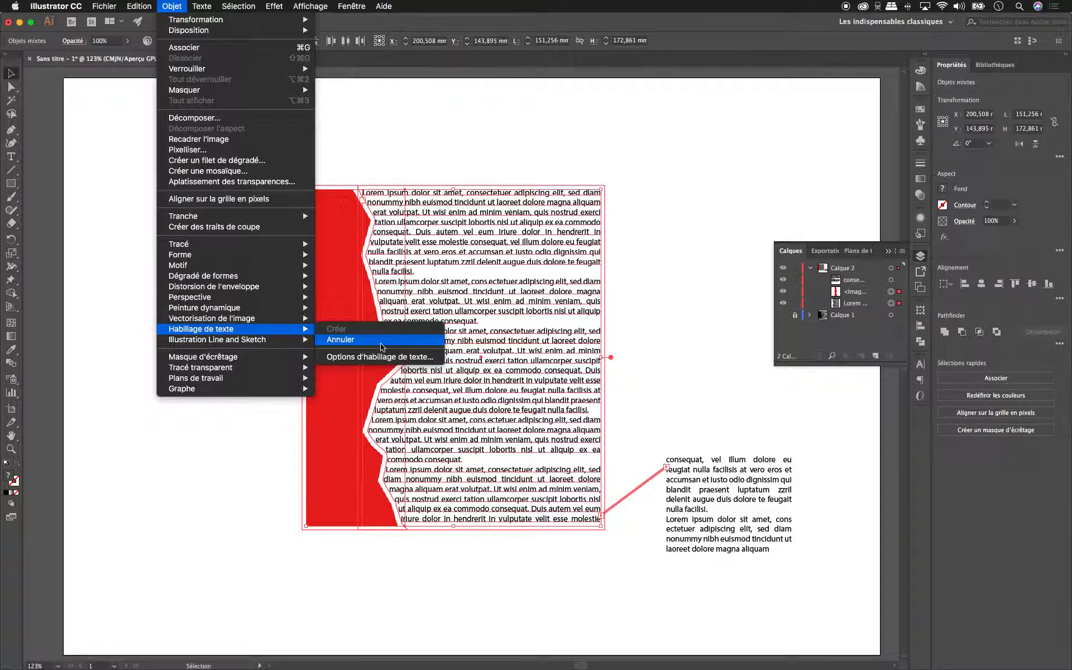
click(380, 356)
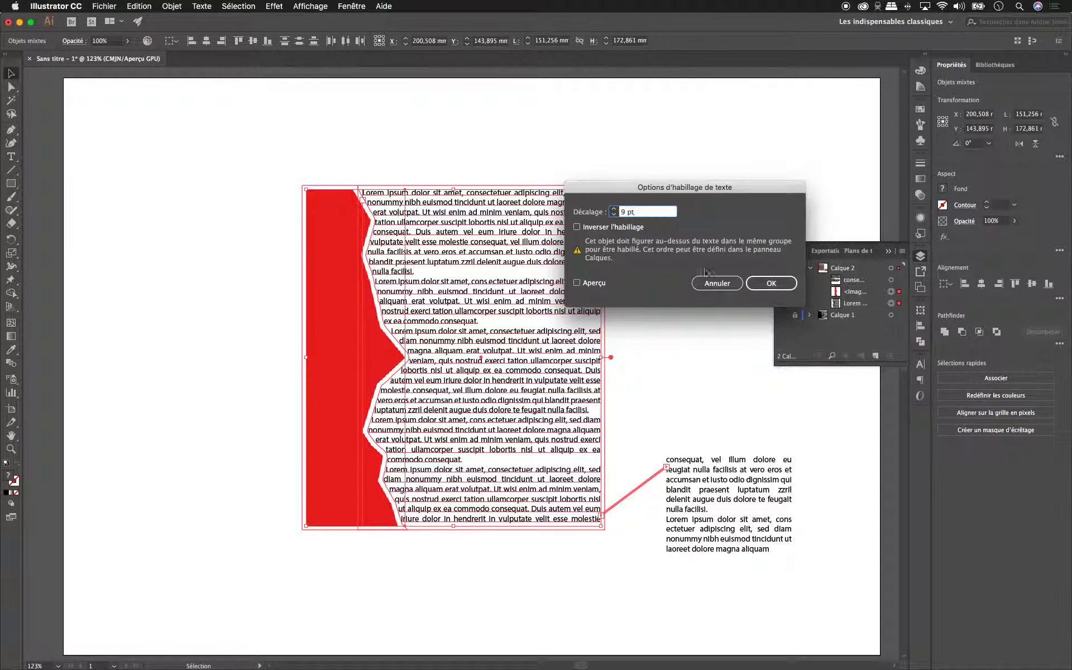
click(599, 283)
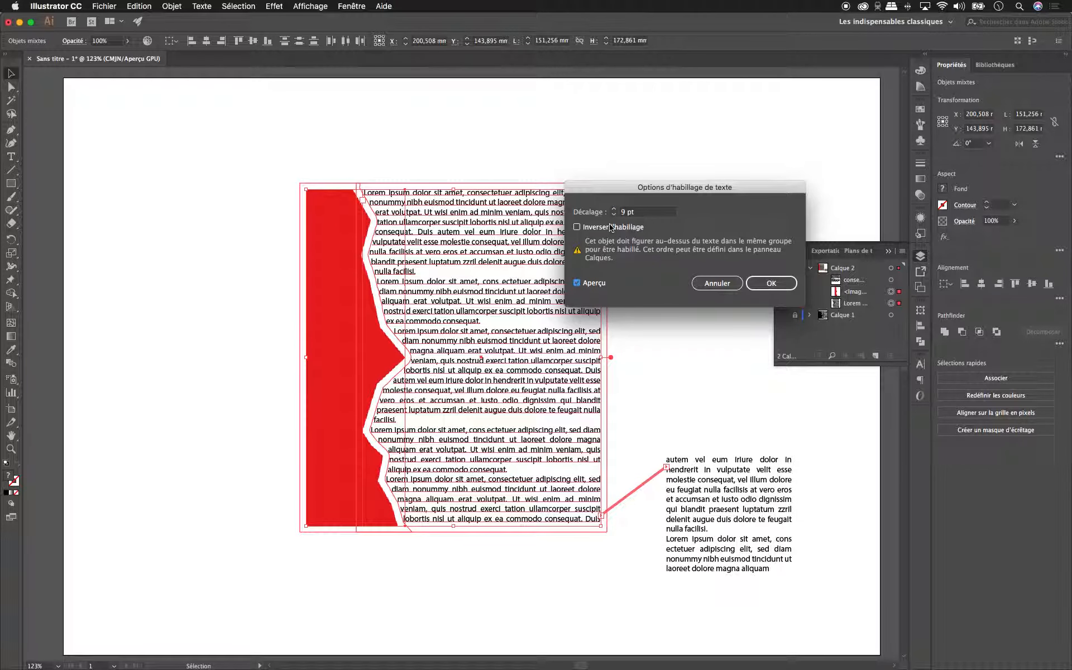
click(578, 227)
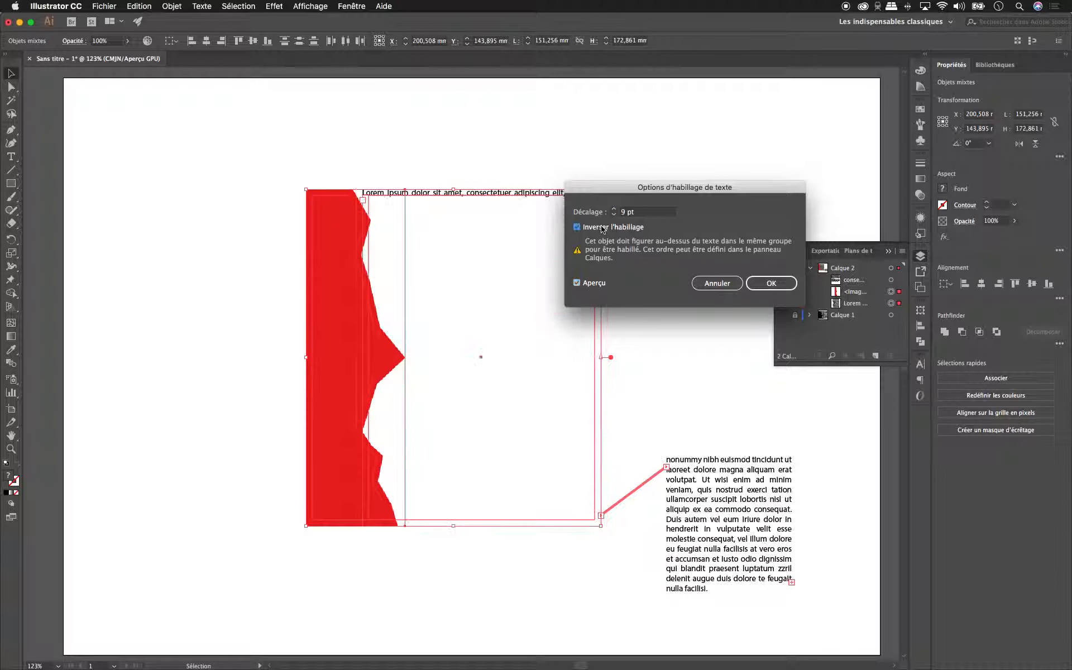
click(639, 227)
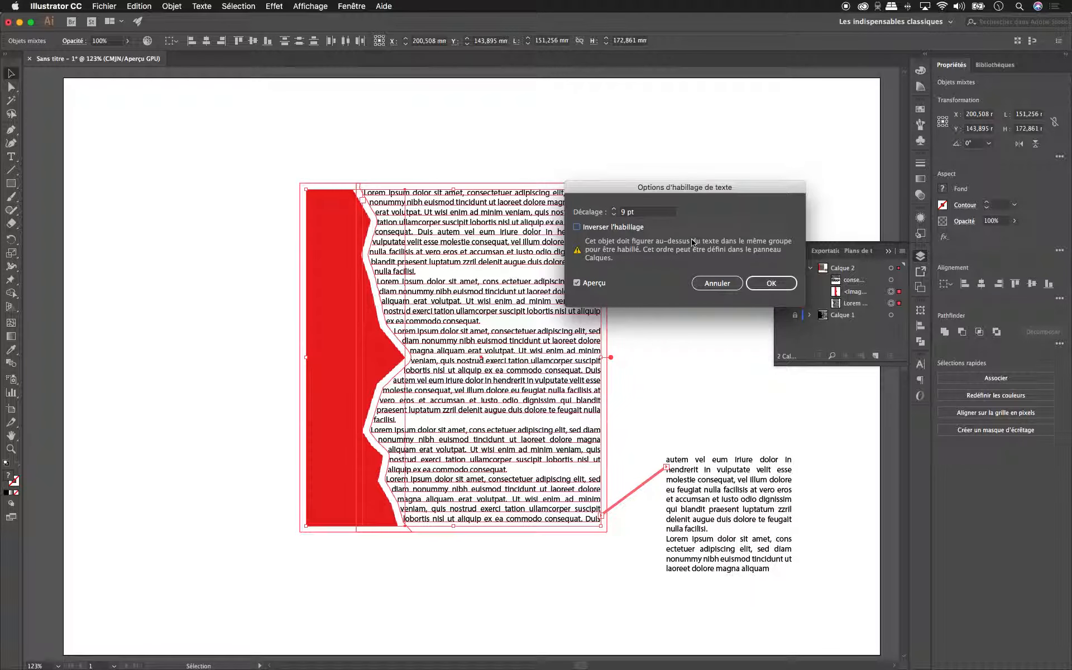
click(771, 284)
Delete the threaded overflow text frame at the artboard's lower right
click(854, 292)
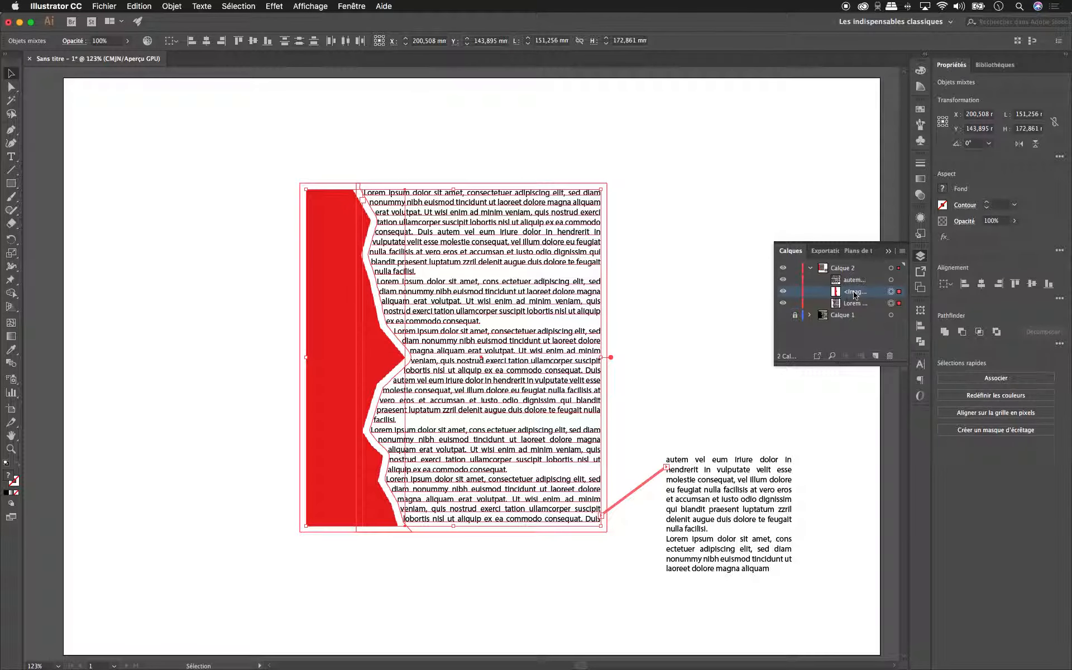
click(839, 284)
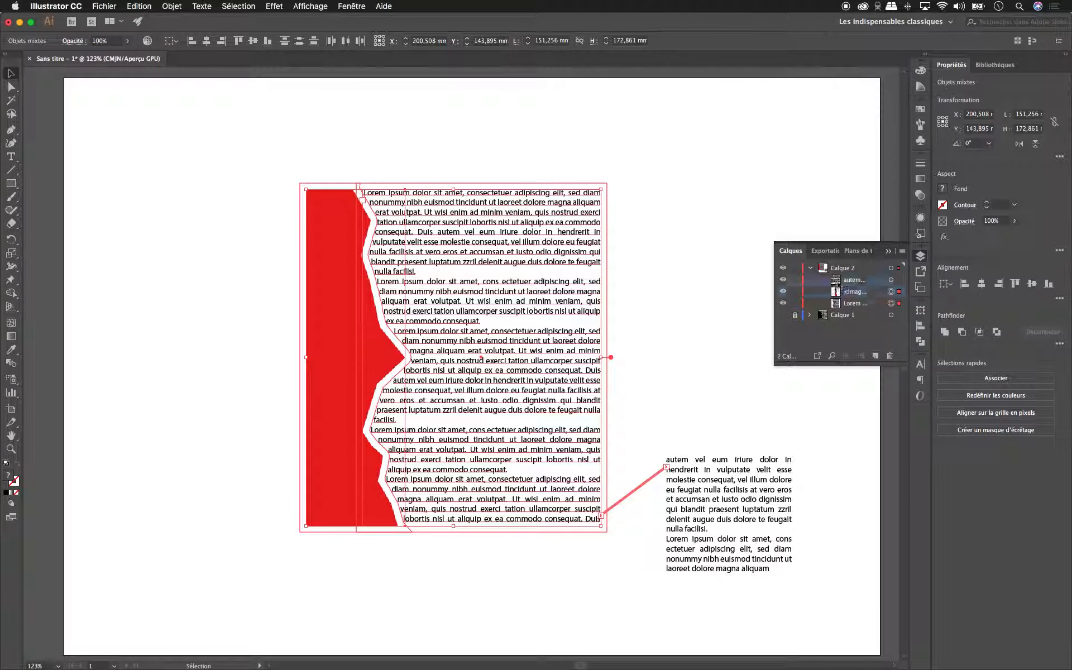
click(838, 304)
click(845, 285)
click(784, 510)
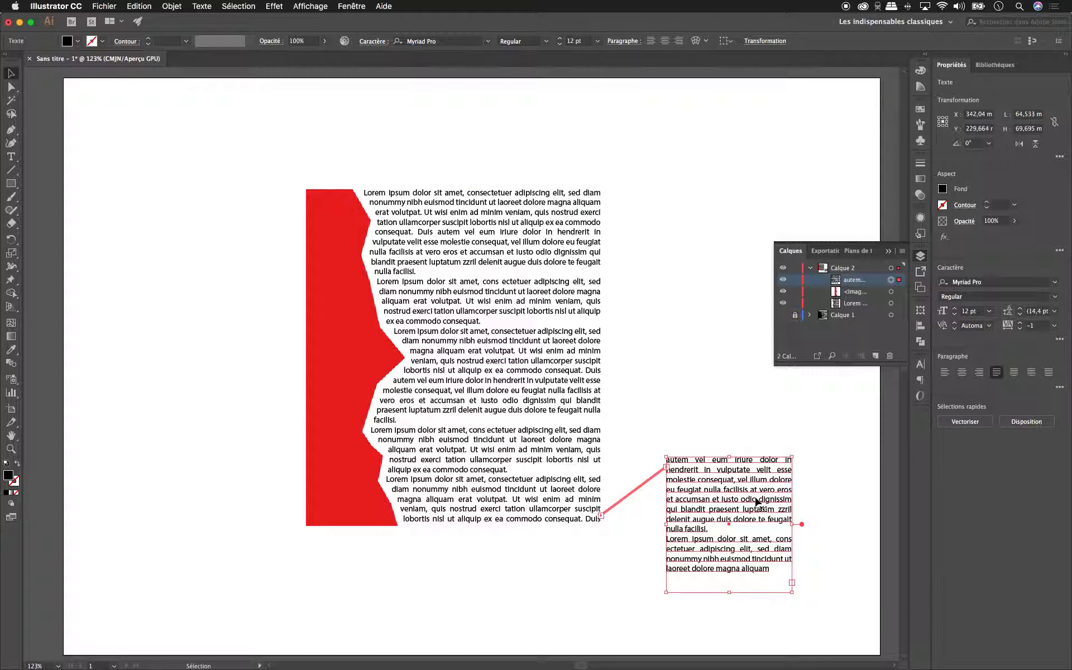
key(Delete)
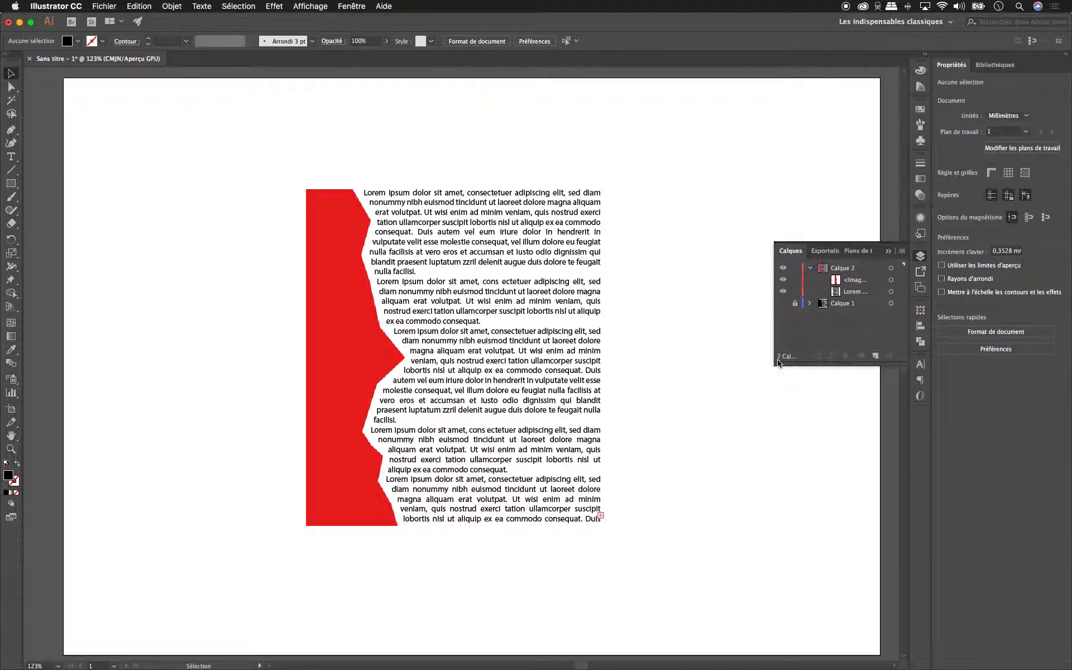
click(842, 281)
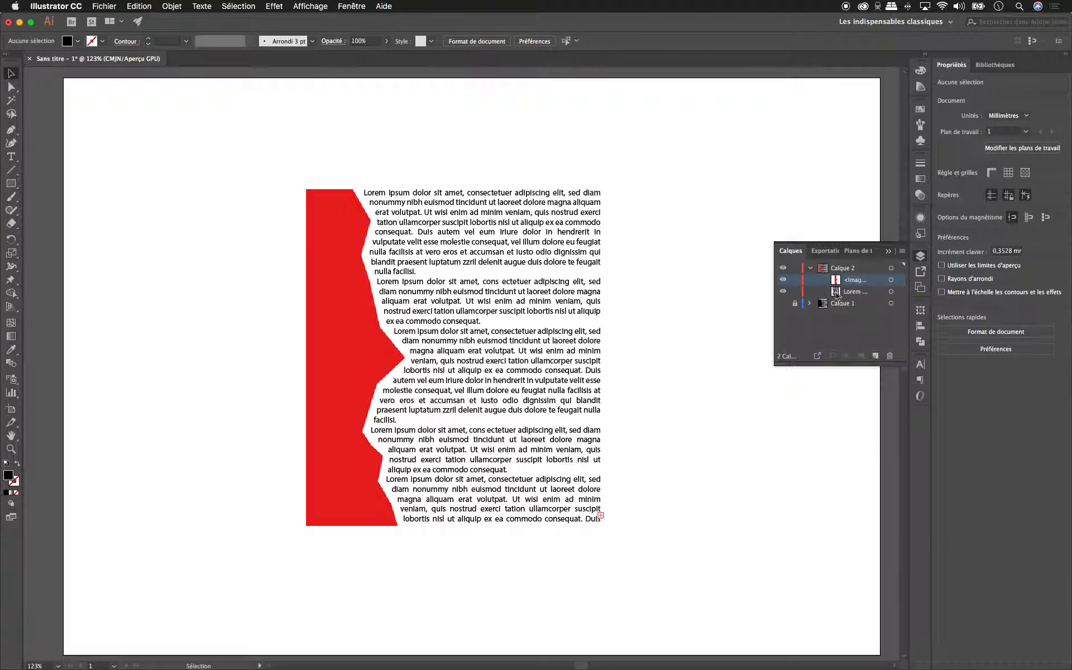
click(837, 294)
click(310, 306)
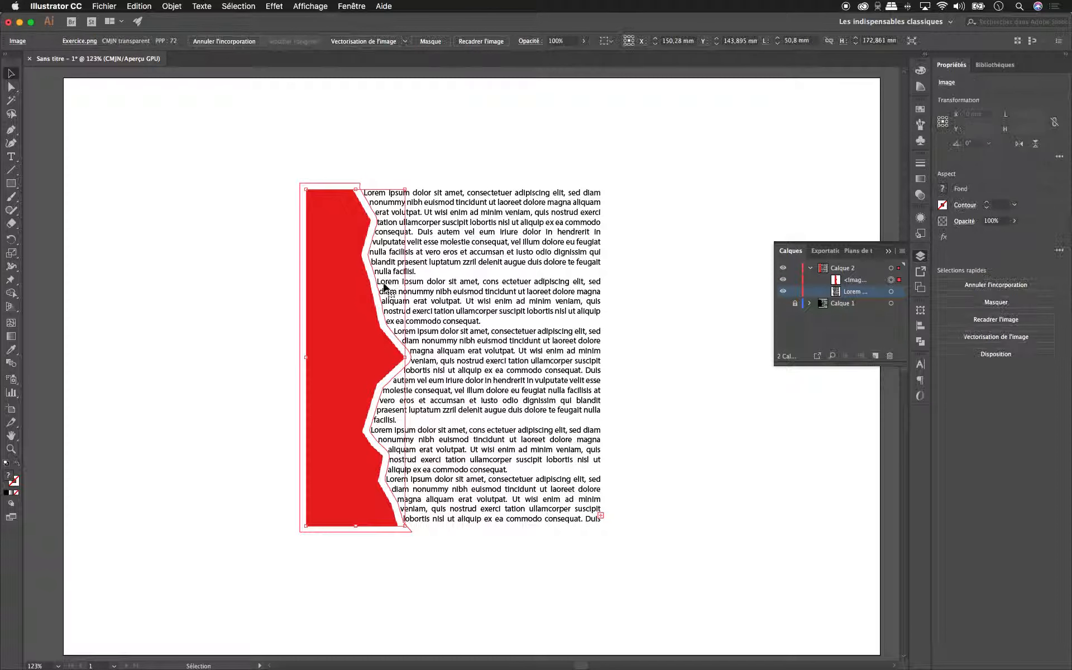
click(512, 302)
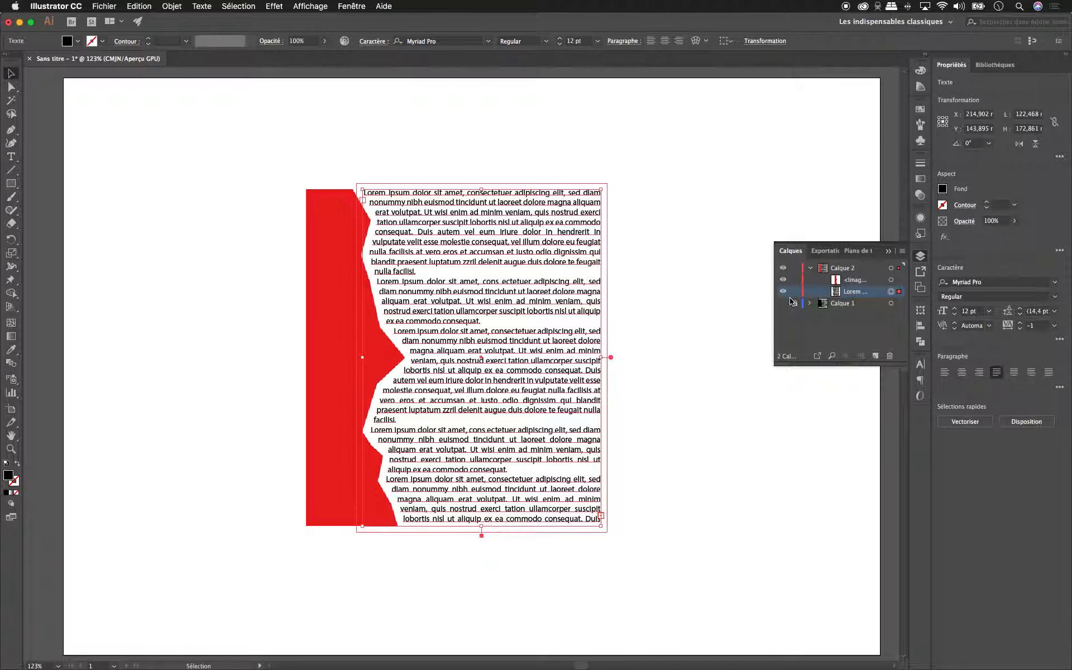
Hide the Calque 2 layer and make Calque 1, with the black shape and its wrapped text, visible and unlocked
click(810, 269)
click(795, 280)
click(352, 286)
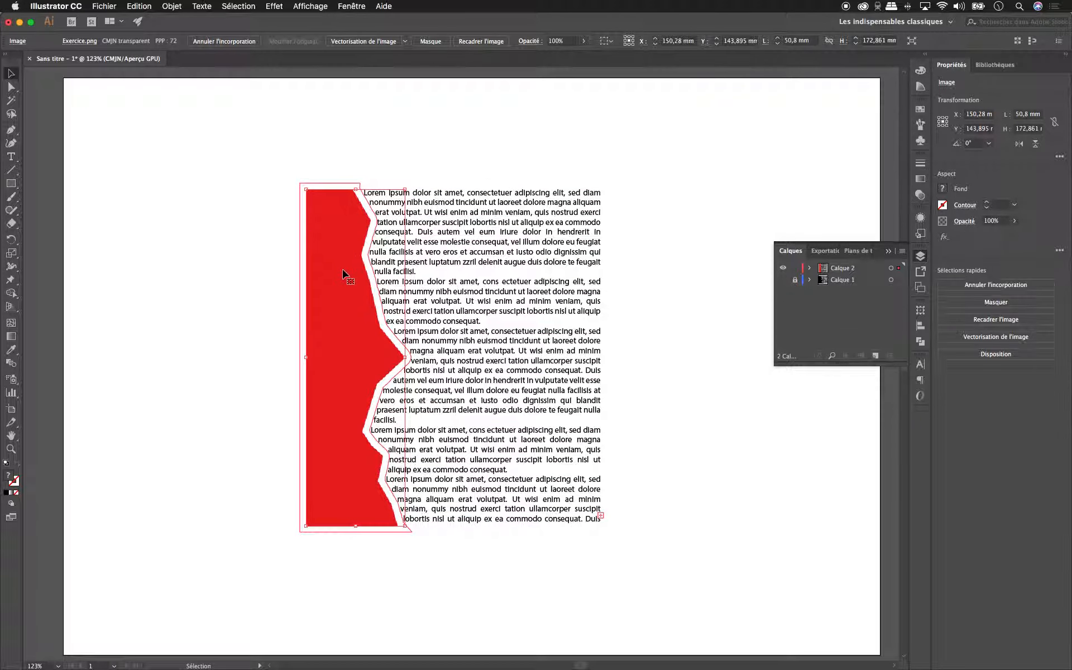
click(783, 268)
click(783, 280)
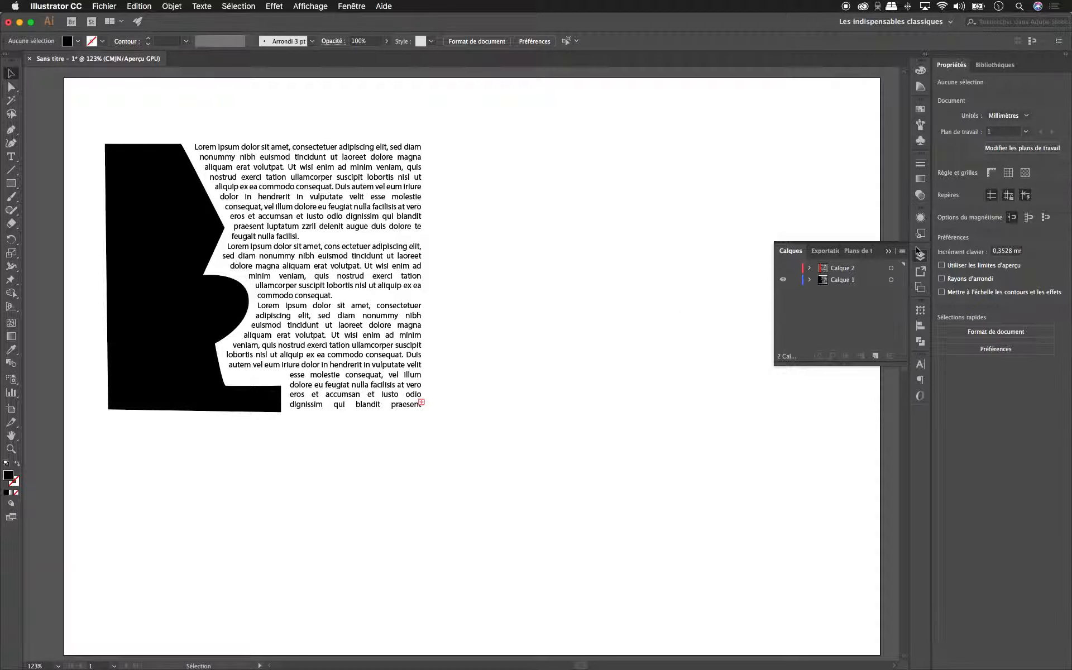
click(888, 253)
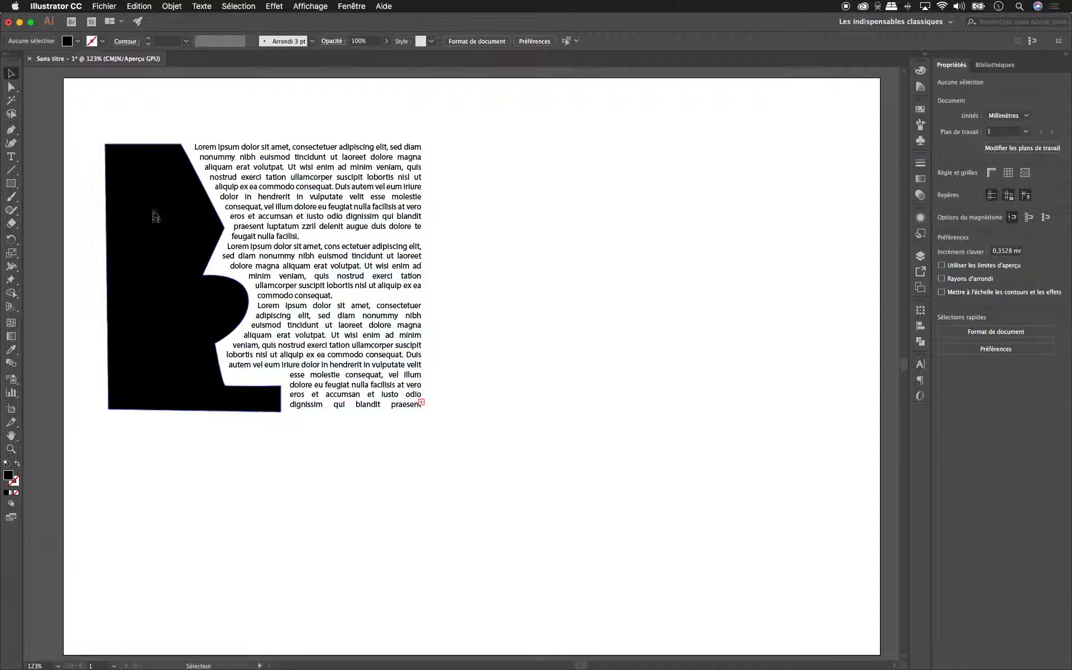